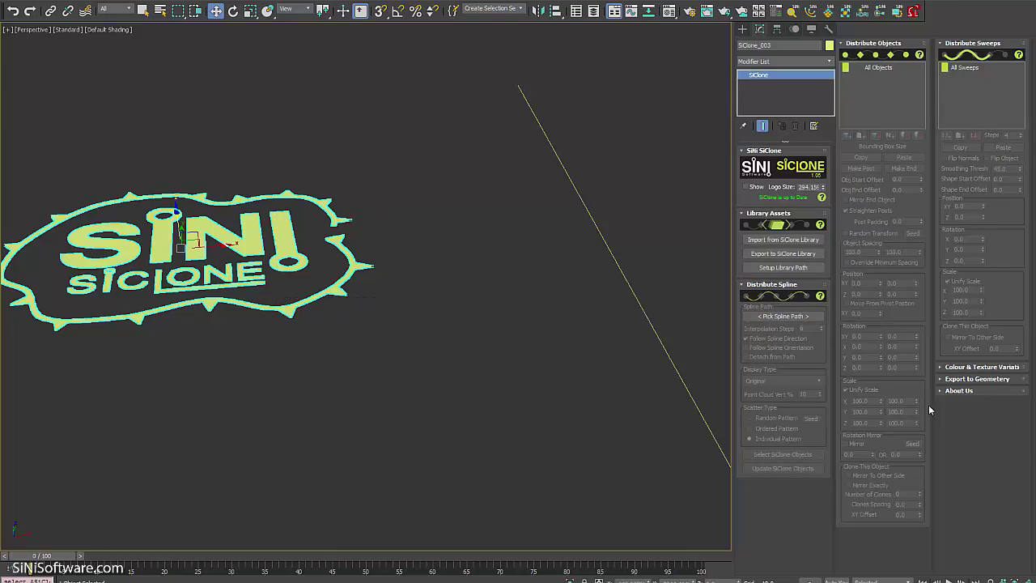
# Step: Assign the separate straight line as the spline path for the SiClone logo object
pyautogui.click(779, 317)
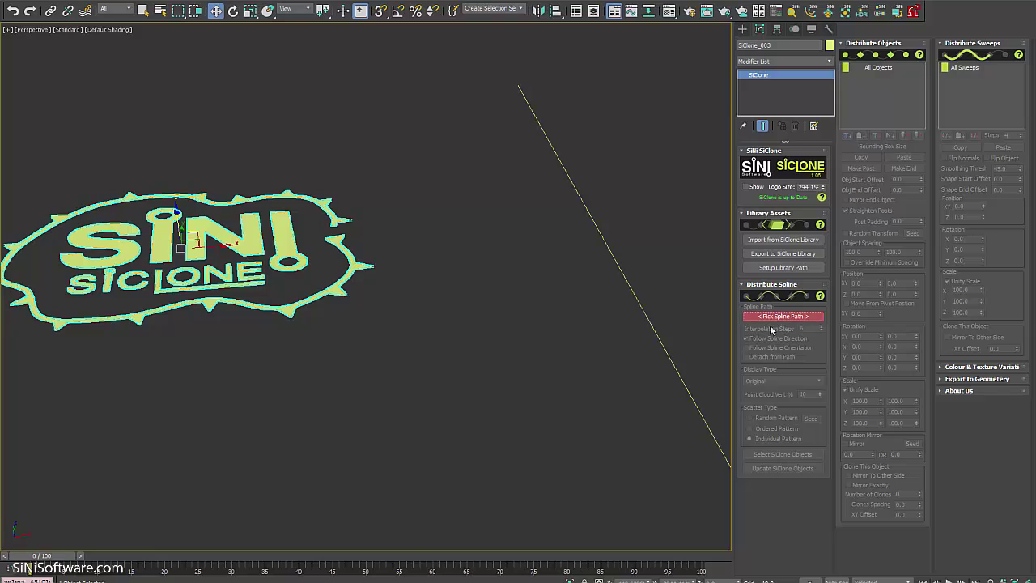
pyautogui.click(655, 326)
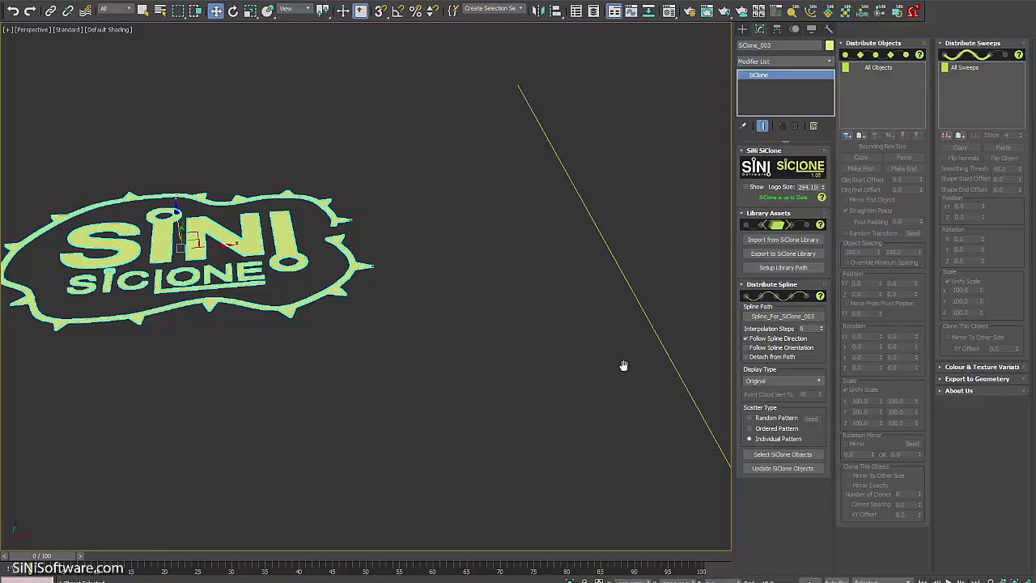
pyautogui.moveTo(624, 364); pyautogui.dragTo(540, 353, button='middle')
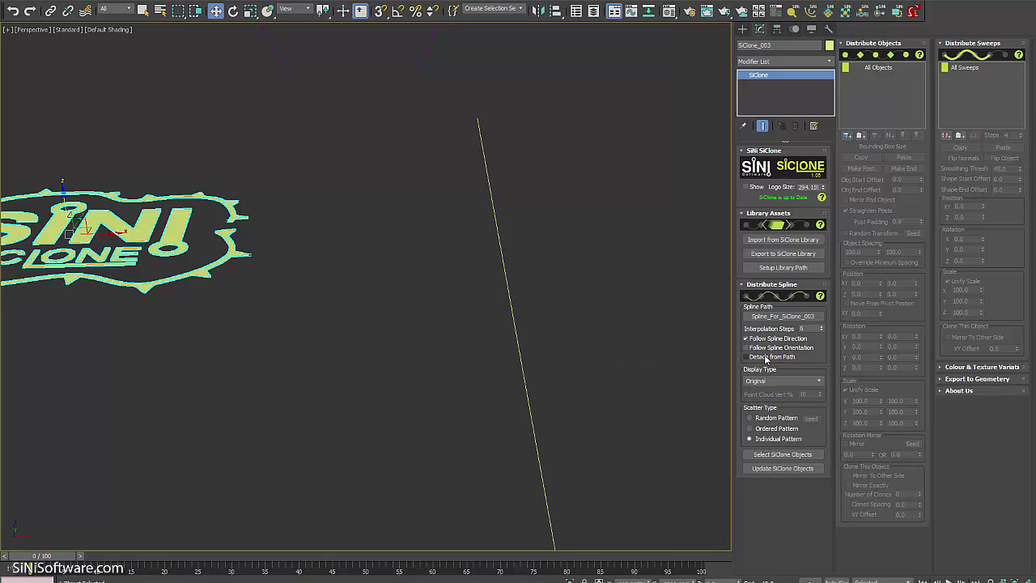
# Step: Select the SiClone object made of the curved row of coloured boxes
pyautogui.moveTo(538, 217); pyautogui.dragTo(416, 383, button='middle')
pyautogui.scroll(-4, 523, 222)
pyautogui.keyDown('alt'); pyautogui.moveTo(523, 222); pyautogui.dragTo(275, 255, button='middle'); pyautogui.keyUp('alt')
pyautogui.moveTo(542, 242); pyautogui.dragTo(518, 244, button='middle')
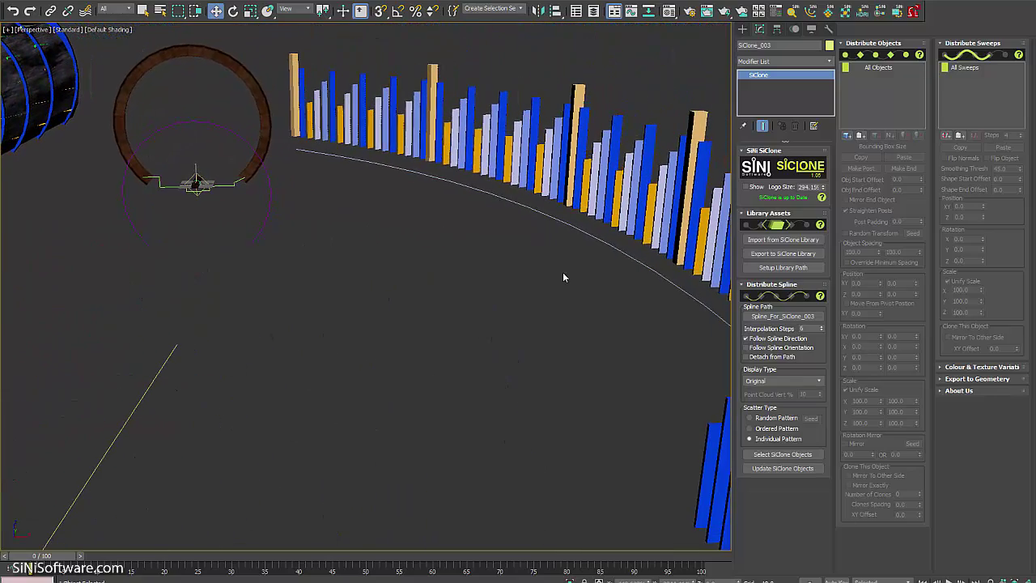
pyautogui.click(650, 219)
pyautogui.moveTo(621, 318); pyautogui.dragTo(455, 356, button='middle')
pyautogui.keyDown('alt'); pyautogui.moveTo(455, 356); pyautogui.dragTo(578, 340, button='middle'); pyautogui.keyUp('alt')
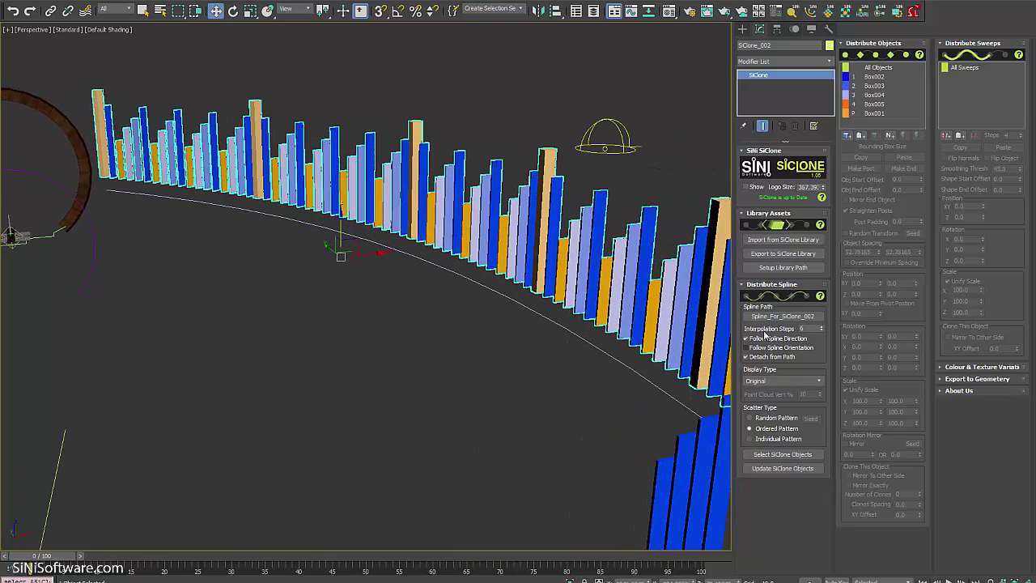
# Step: Examine the beams, rails and pipe distributed along the inside of the tunnel
pyautogui.moveTo(501, 312)
pyautogui.mouseDown(button='middle')
pyautogui.moveTo(455, 340)
pyautogui.moveTo(389, 335)
pyautogui.moveTo(442, 312)
pyautogui.moveTo(510, 323)
pyautogui.mouseUp(button='middle')
pyautogui.scroll(-3, 510, 322)
pyautogui.scroll(-3, 510, 327)
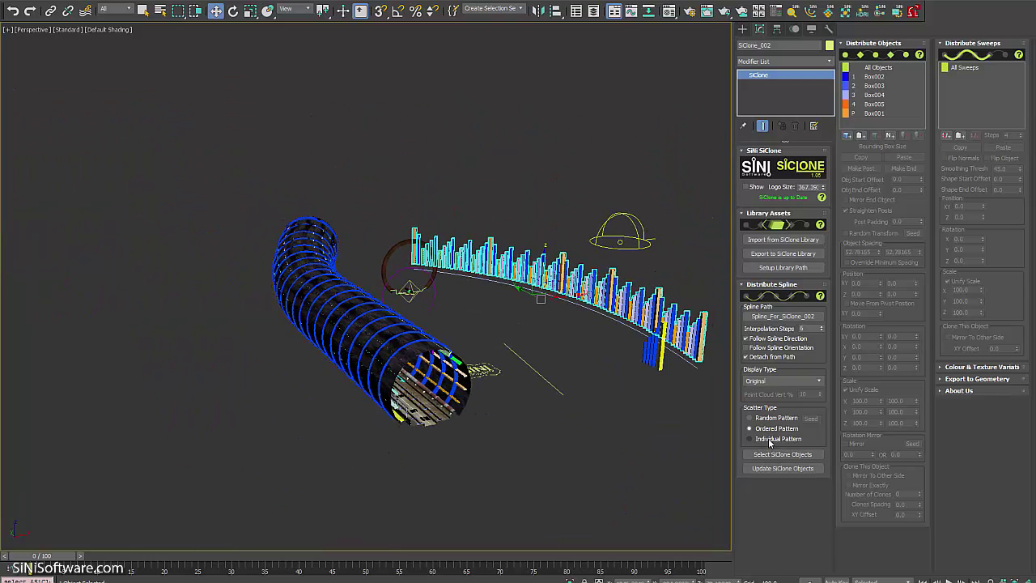
pyautogui.keyDown('alt'); pyautogui.moveTo(413, 379); pyautogui.dragTo(392, 361, button='middle'); pyautogui.keyUp('alt')
pyautogui.scroll(10, 392, 353)
pyautogui.scroll(4, 396, 360)
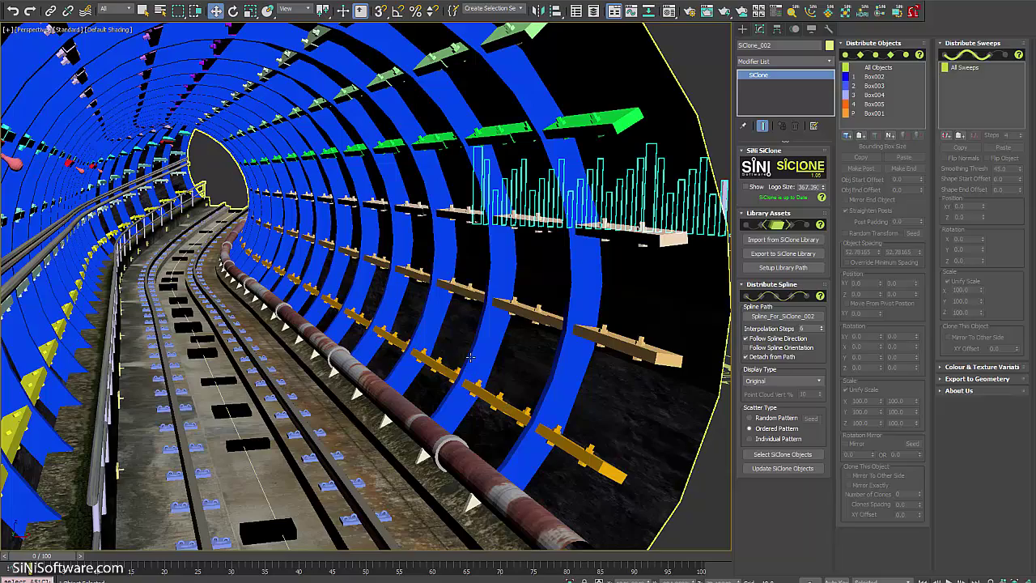
pyautogui.scroll(-15, 470, 357)
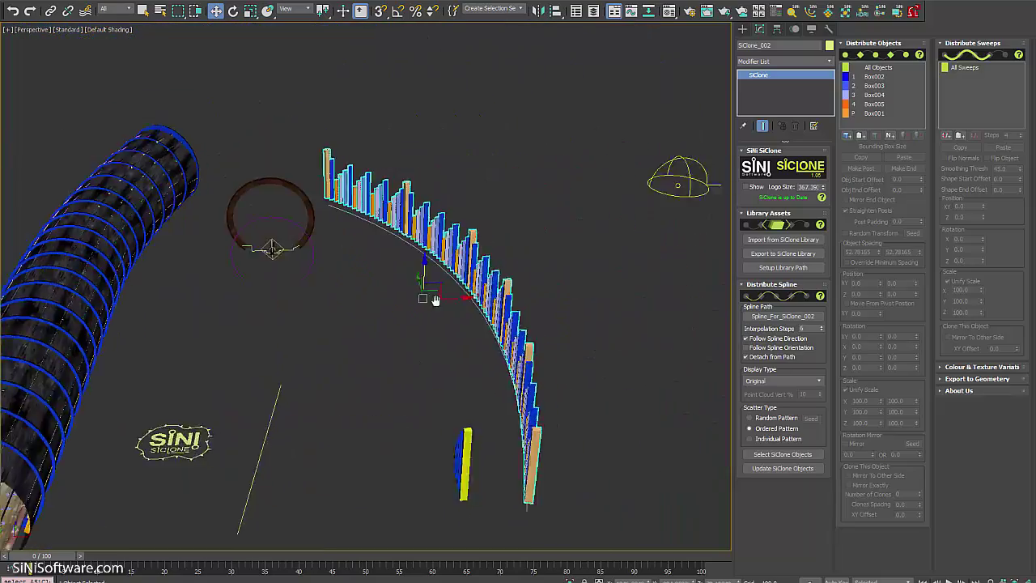
# Step: Switch the box row's scatter type to Random Pattern and back to Ordered Pattern
pyautogui.keyDown('alt'); pyautogui.moveTo(436, 300); pyautogui.dragTo(469, 285, button='middle'); pyautogui.keyUp('alt')
pyautogui.scroll(6, 455, 312)
pyautogui.moveTo(454, 331)
pyautogui.keyDown('alt'); pyautogui.mouseDown(button='middle')
pyautogui.moveTo(463, 314)
pyautogui.moveTo(518, 317)
pyautogui.mouseUp(button='middle'); pyautogui.keyUp('alt')
pyautogui.scroll(-5, 497, 324)
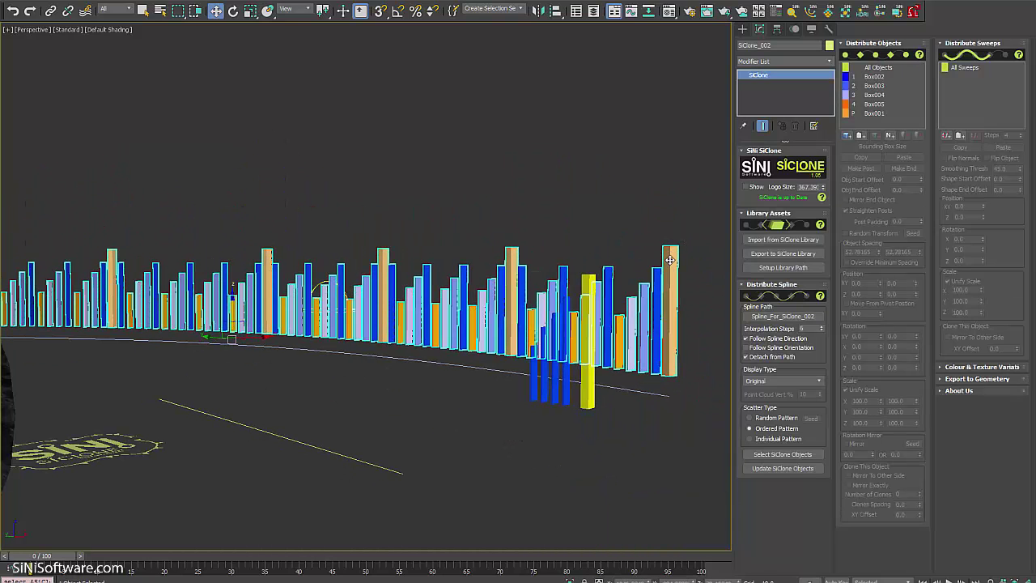
pyautogui.keyDown('alt'); pyautogui.moveTo(477, 311); pyautogui.dragTo(595, 344, button='middle'); pyautogui.keyUp('alt')
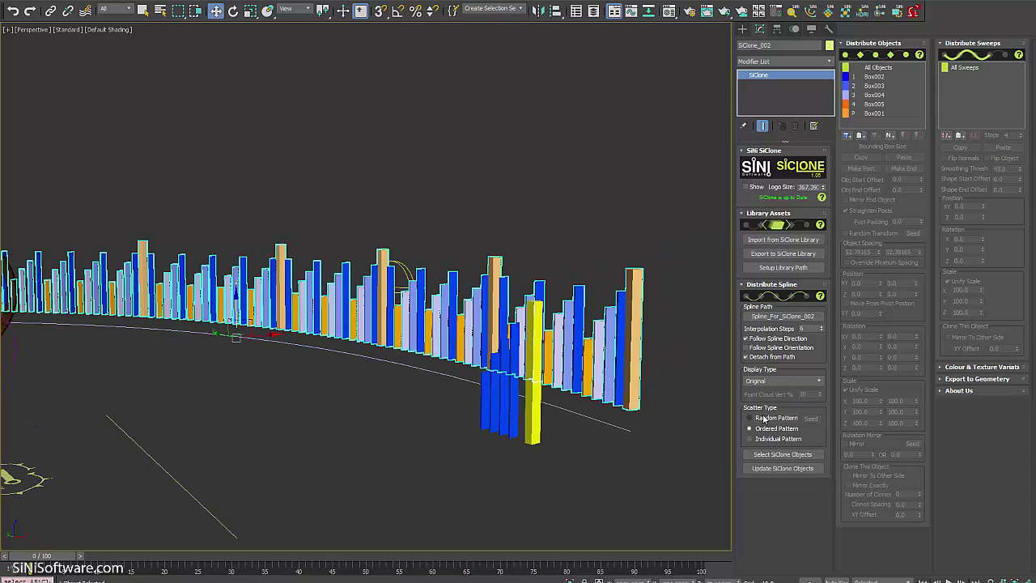
pyautogui.click(750, 418)
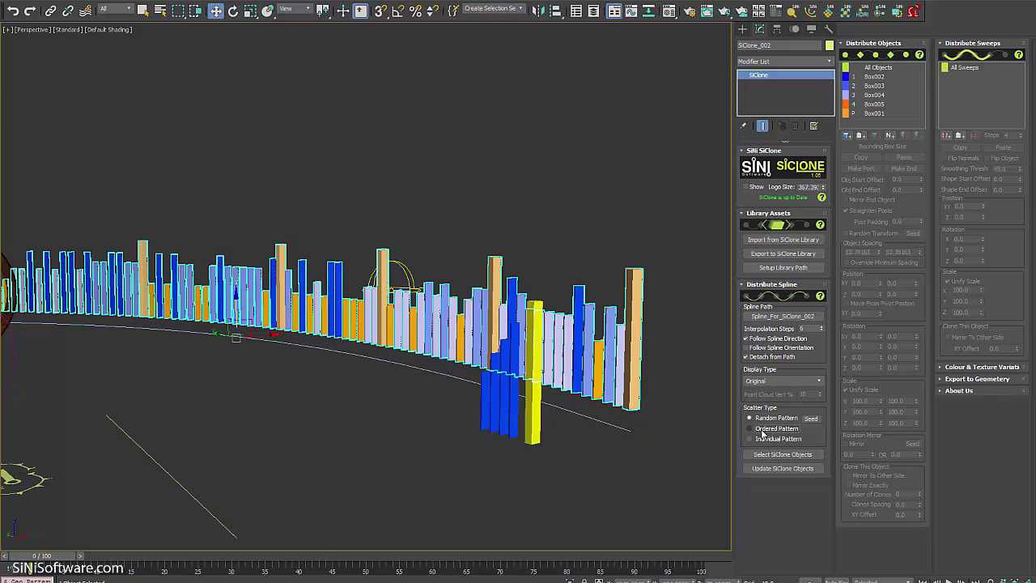
pyautogui.click(762, 431)
# Step: Raise the middle vertex of the box row's spline path to form an upward arch
pyautogui.moveTo(466, 367)
pyautogui.keyDown('alt'); pyautogui.mouseDown(button='middle')
pyautogui.moveTo(444, 387)
pyautogui.moveTo(530, 404)
pyautogui.mouseUp(button='middle'); pyautogui.keyUp('alt')
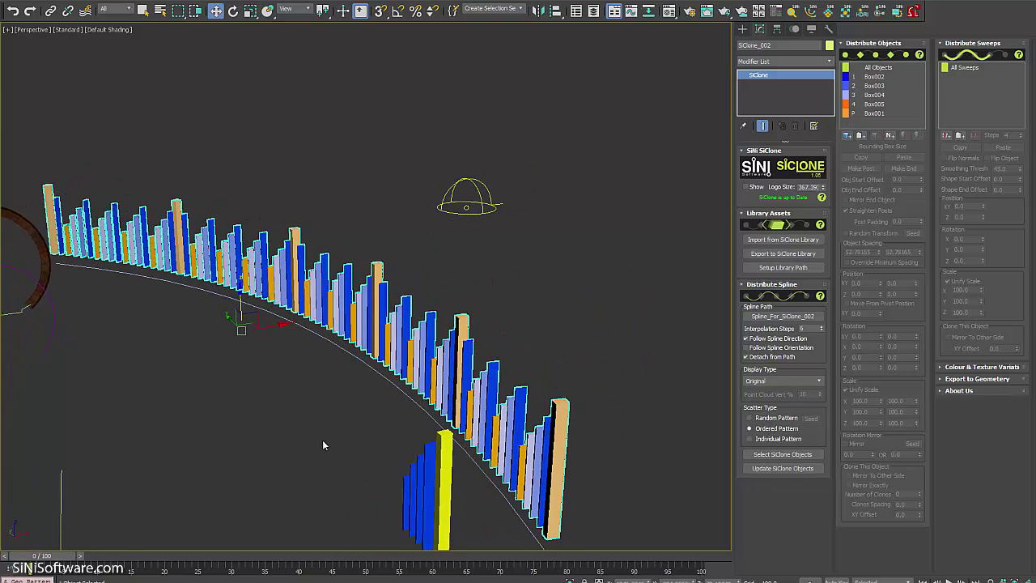
pyautogui.moveTo(323, 445)
pyautogui.keyDown('alt'); pyautogui.mouseDown(button='middle')
pyautogui.moveTo(428, 326)
pyautogui.moveTo(432, 351)
pyautogui.moveTo(494, 358)
pyautogui.mouseUp(button='middle'); pyautogui.keyUp('alt')
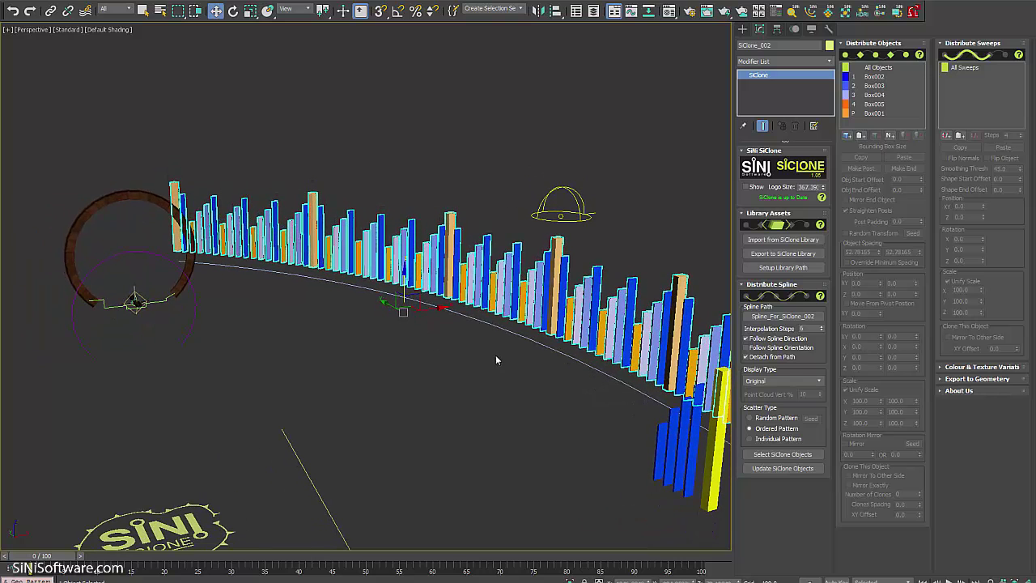
pyautogui.scroll(3, 495, 354)
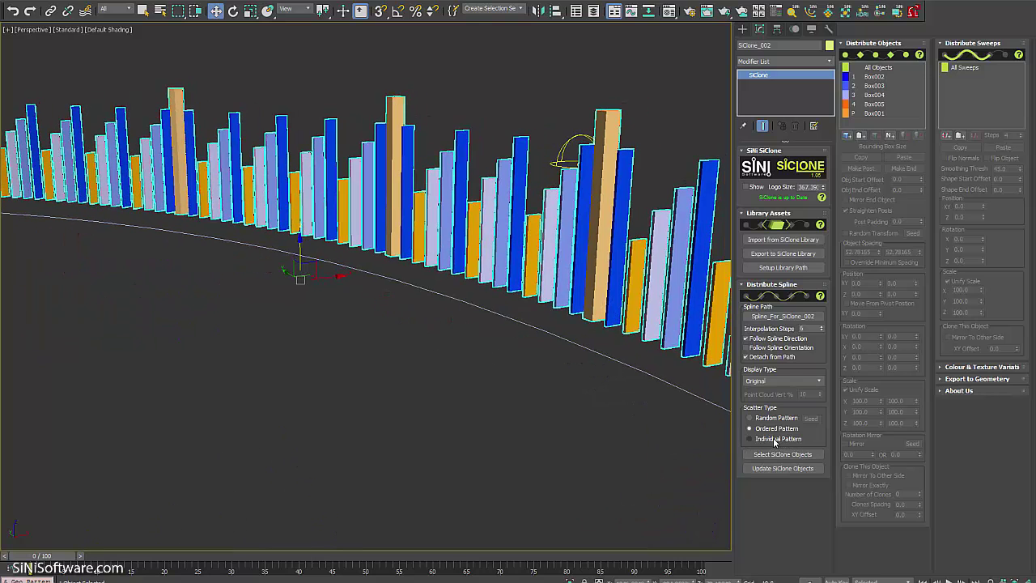
pyautogui.moveTo(484, 417)
pyautogui.keyDown('alt'); pyautogui.mouseDown(button='middle')
pyautogui.moveTo(464, 421)
pyautogui.moveTo(566, 401)
pyautogui.moveTo(630, 341)
pyautogui.mouseUp(button='middle'); pyautogui.keyUp('alt')
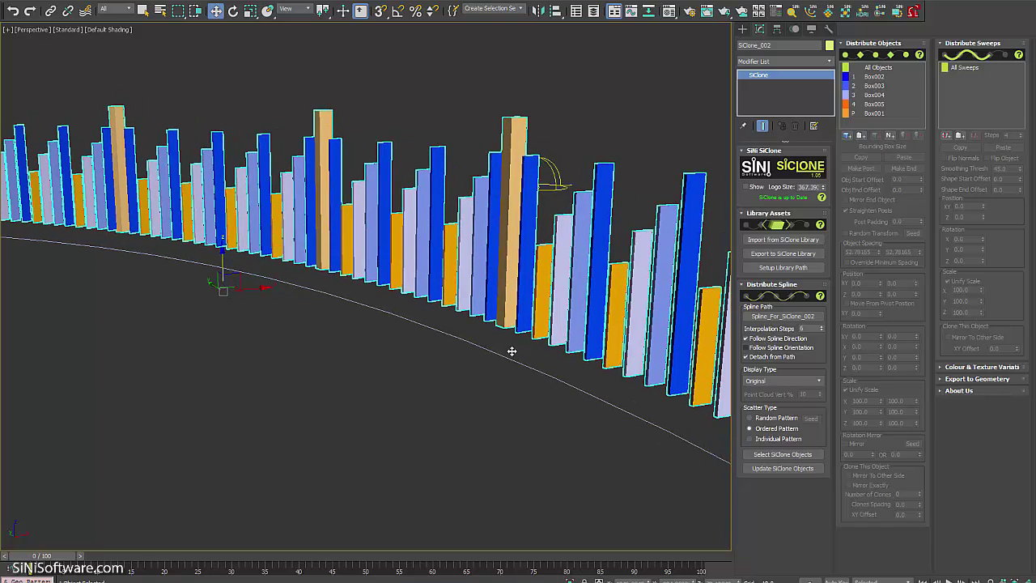
pyautogui.moveTo(371, 366); pyautogui.dragTo(382, 375, button='middle')
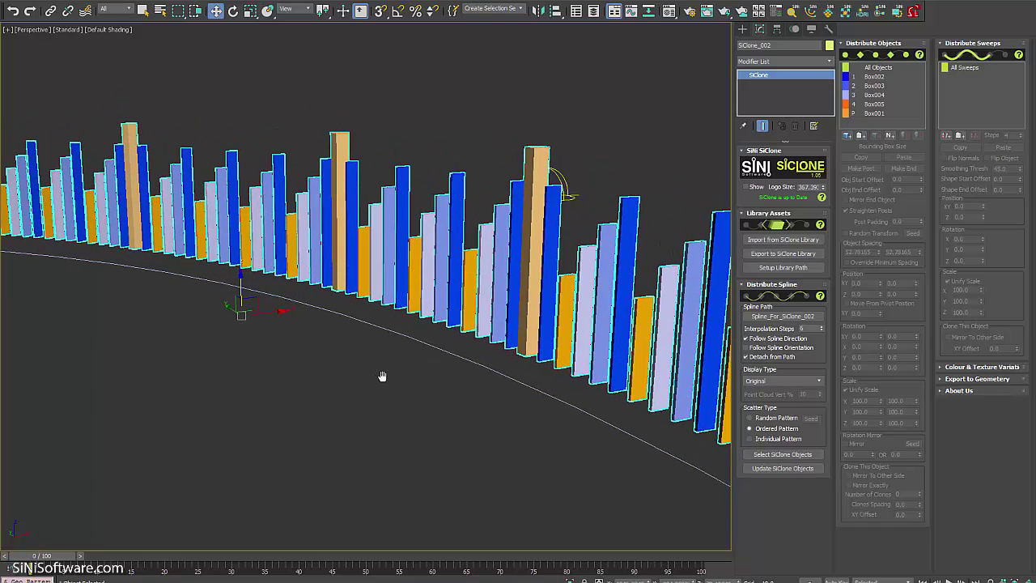
pyautogui.click(356, 319)
pyautogui.press('1')
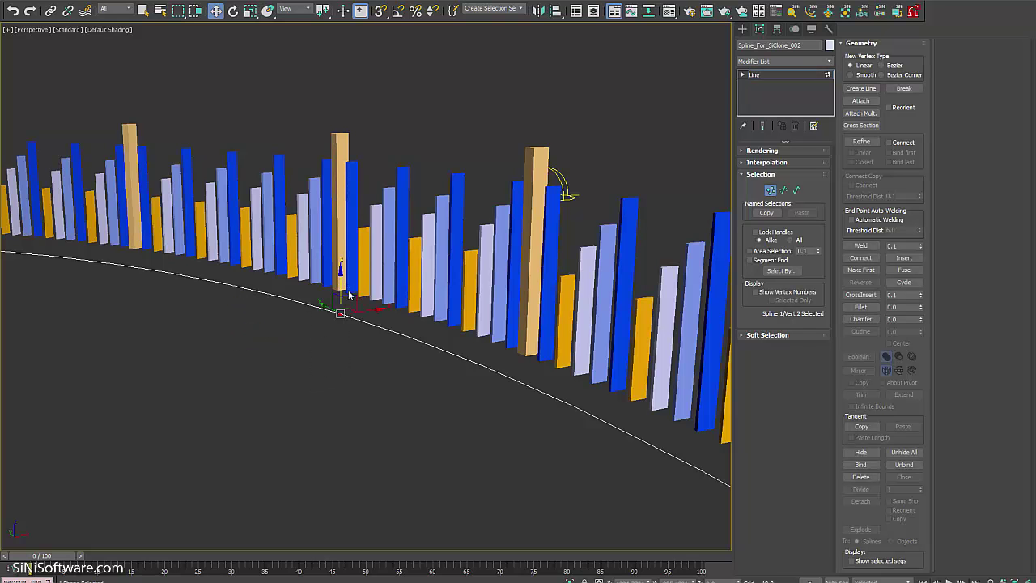
pyautogui.keyDown('alt'); pyautogui.moveTo(323, 343); pyautogui.dragTo(497, 288, button='middle'); pyautogui.keyUp('alt')
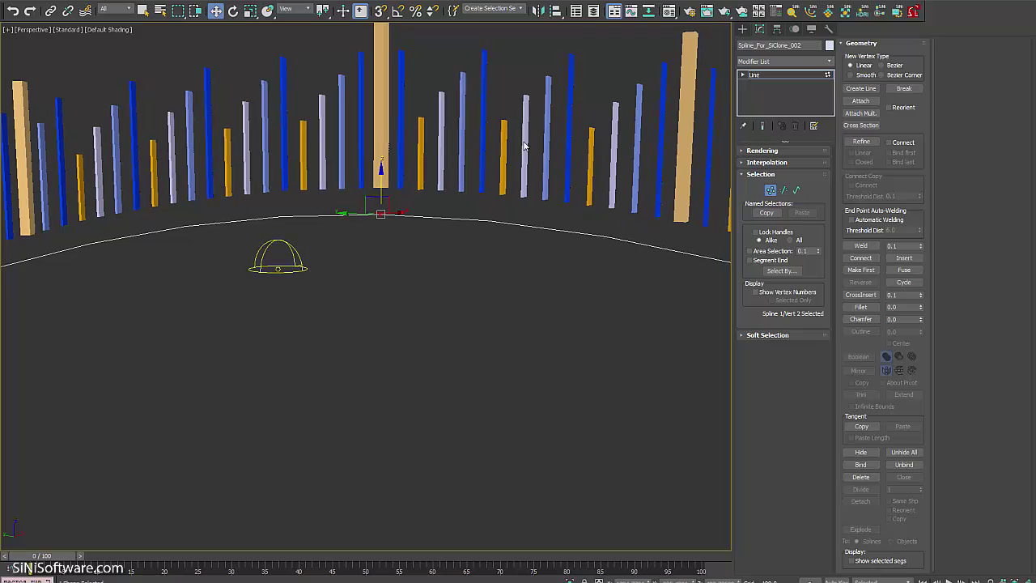
pyautogui.press('1')
# Step: Turn Follow Spline Orientation on for the box row, view the boxes' tilt, and turn it back off
pyautogui.click(505, 169)
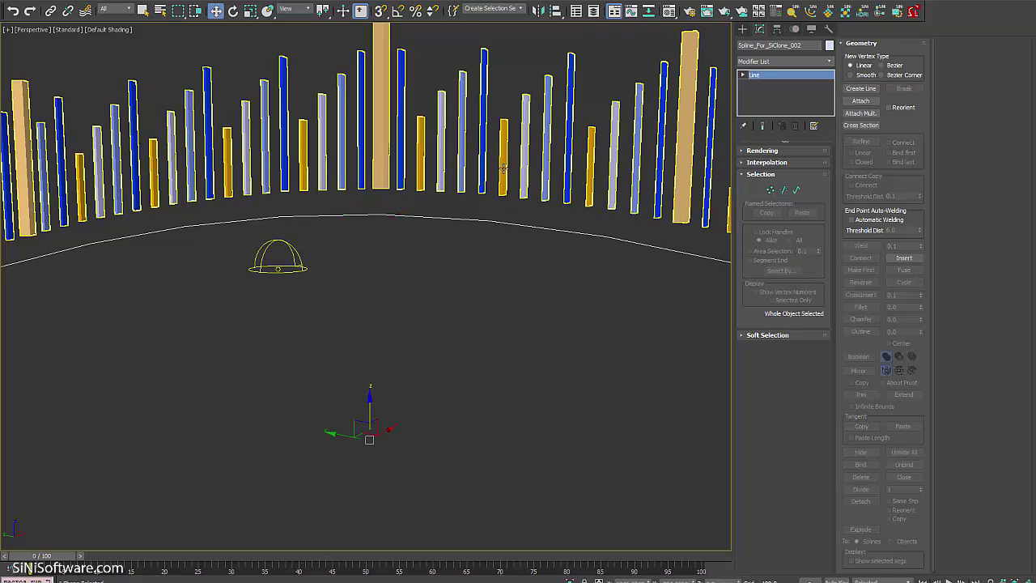
pyautogui.scroll(-4, 516, 273)
pyautogui.moveTo(526, 276); pyautogui.dragTo(486, 283, button='middle')
pyautogui.click(767, 349)
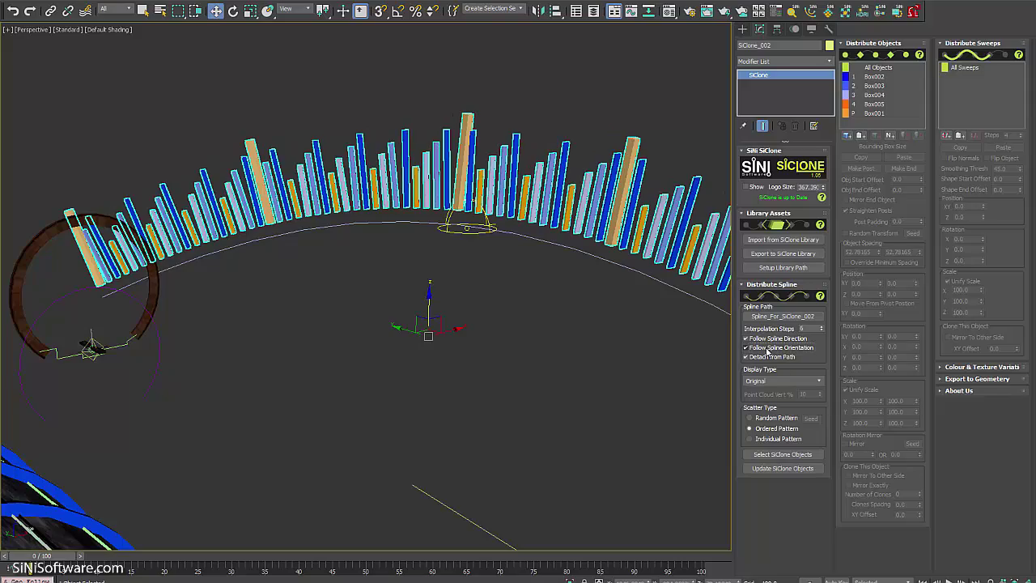
pyautogui.moveTo(630, 352)
pyautogui.keyDown('alt'); pyautogui.mouseDown(button='middle')
pyautogui.moveTo(543, 296)
pyautogui.moveTo(571, 293)
pyautogui.moveTo(483, 289)
pyautogui.mouseUp(button='middle'); pyautogui.keyUp('alt')
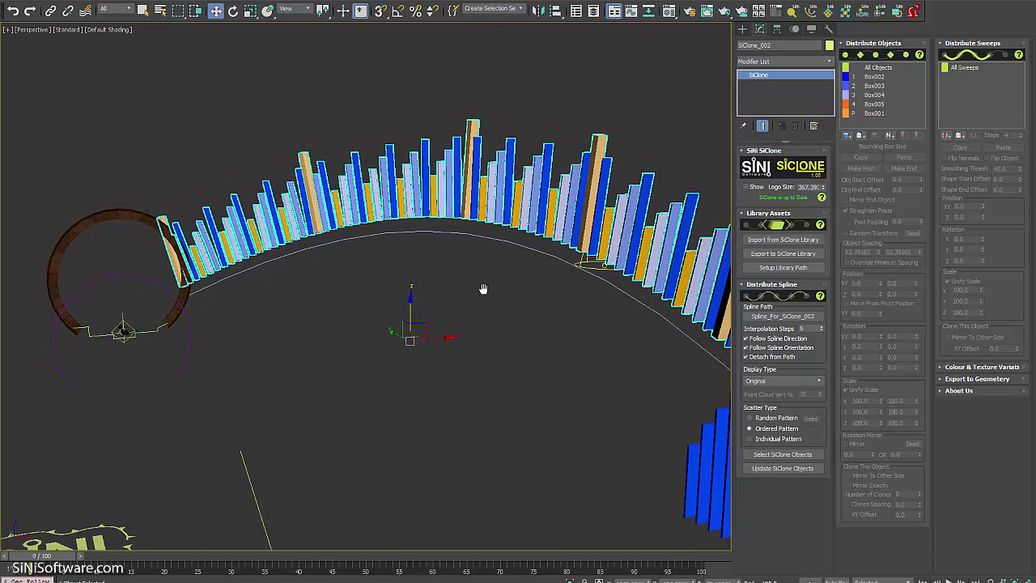
pyautogui.click(764, 346)
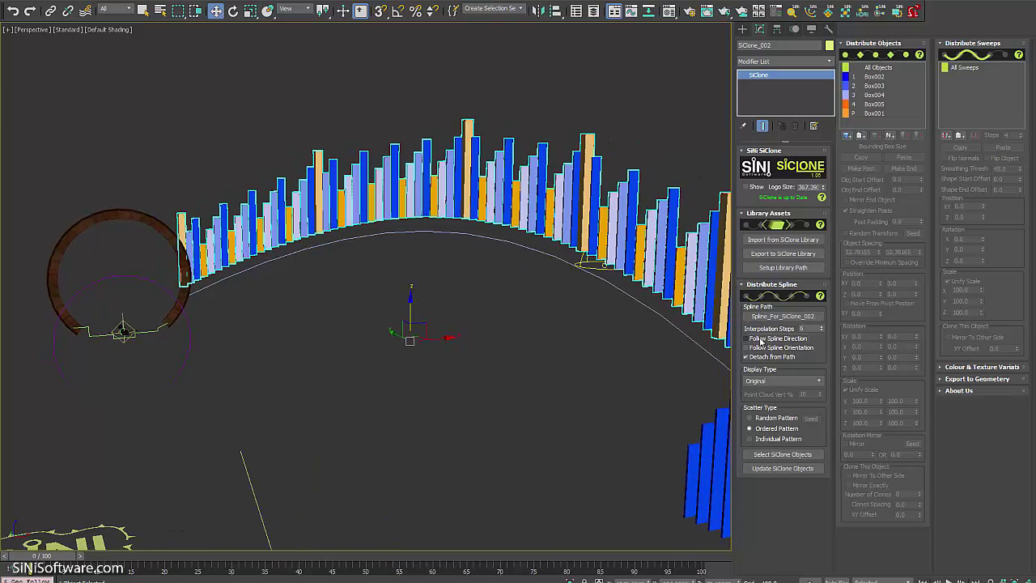
# Step: Turn Follow Spline Direction off for the box row, view it from above, and turn it back on
pyautogui.click(761, 340)
pyautogui.moveTo(598, 327)
pyautogui.keyDown('alt'); pyautogui.mouseDown(button='middle')
pyautogui.moveTo(558, 388)
pyautogui.moveTo(567, 404)
pyautogui.moveTo(738, 394)
pyautogui.mouseUp(button='middle'); pyautogui.keyUp('alt')
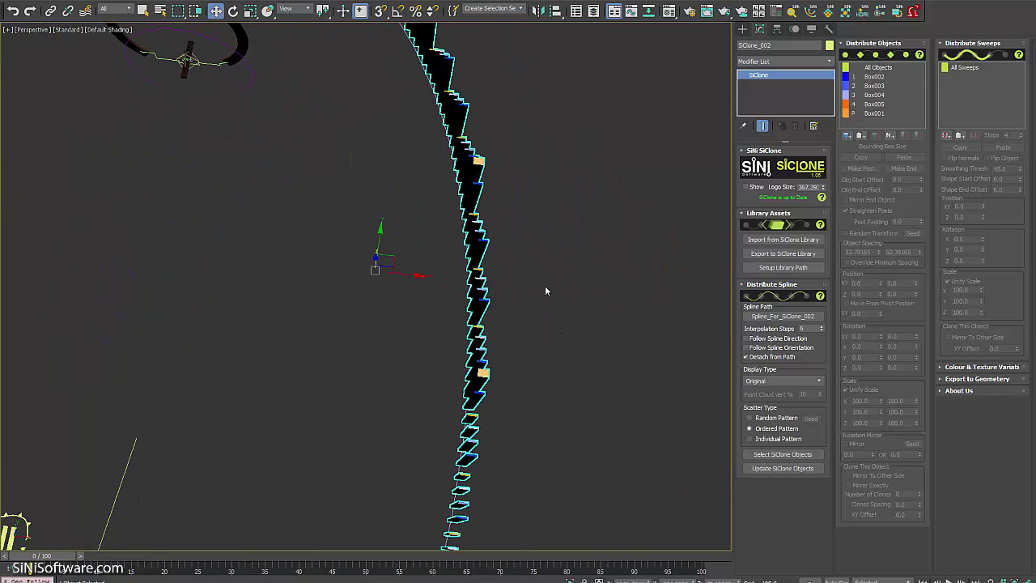
pyautogui.click(765, 339)
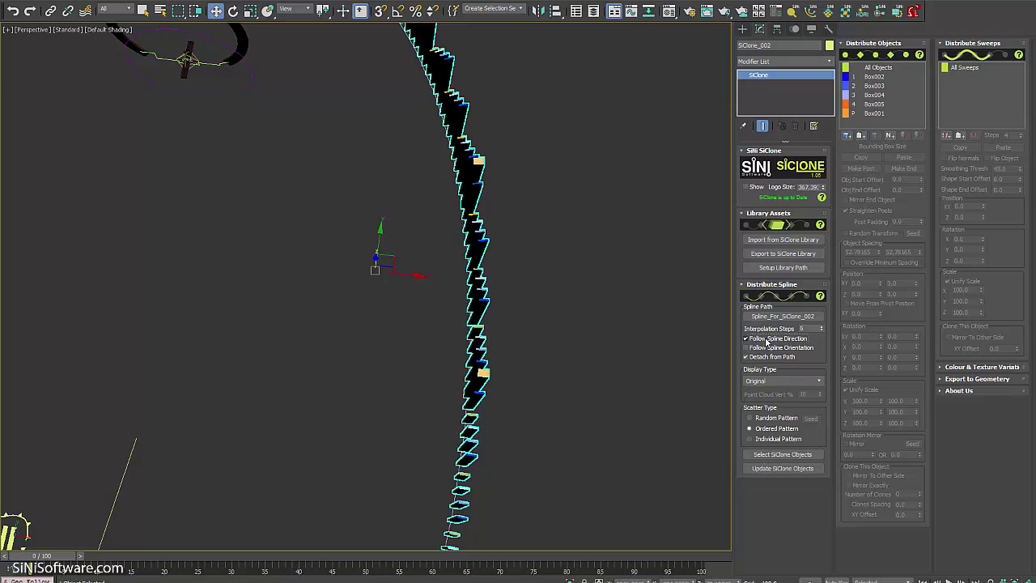
pyautogui.moveTo(490, 271)
pyautogui.mouseDown(button='middle')
pyautogui.moveTo(508, 368)
pyautogui.moveTo(540, 249)
pyautogui.moveTo(437, 341)
pyautogui.moveTo(467, 285)
pyautogui.moveTo(492, 270)
pyautogui.mouseUp(button='middle')
pyautogui.scroll(4, 437, 342)
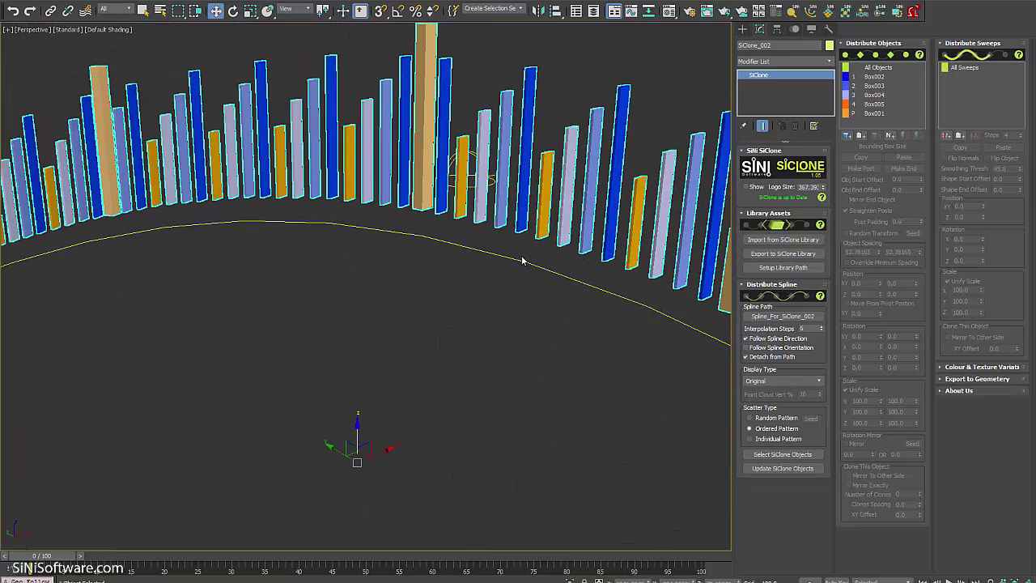
# Step: Increase the interpolation steps of the box row's spline path to smooth the curve
pyautogui.moveTo(521, 259); pyautogui.dragTo(509, 279)
pyautogui.moveTo(527, 357); pyautogui.dragTo(514, 347, button='middle')
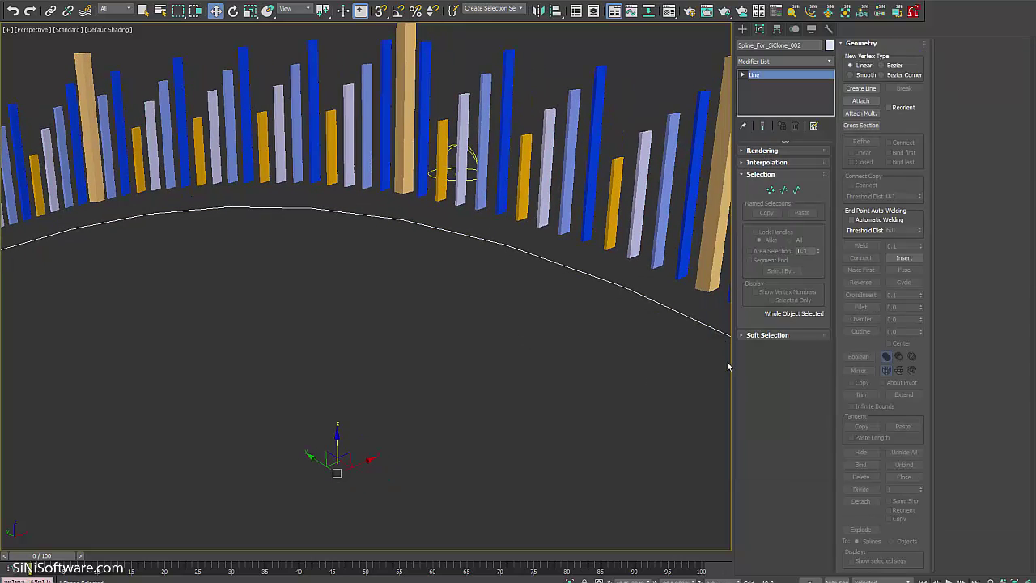
pyautogui.scroll(-4, 615, 299)
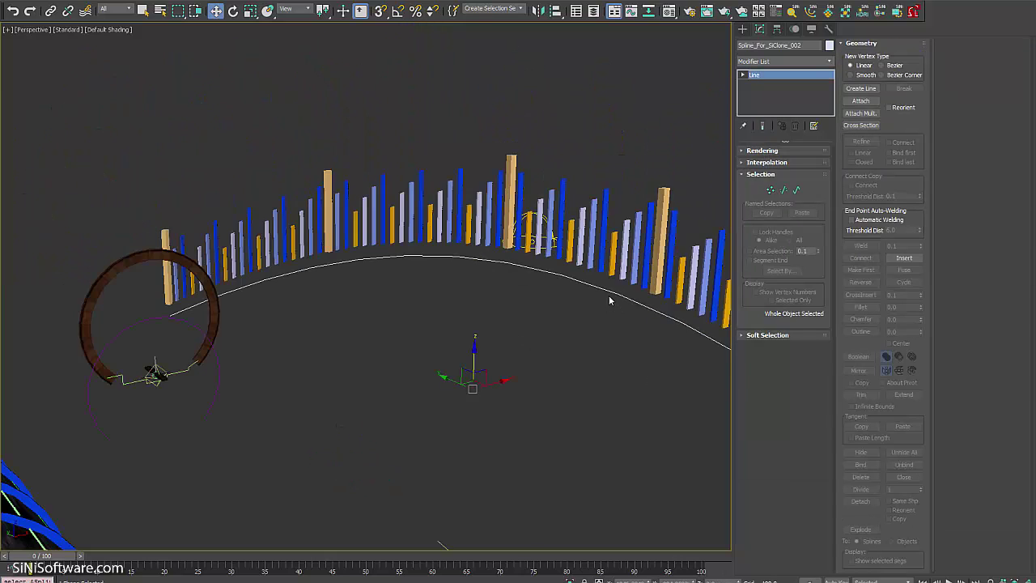
pyautogui.moveTo(613, 298); pyautogui.dragTo(567, 299, button='middle')
pyautogui.click(576, 254)
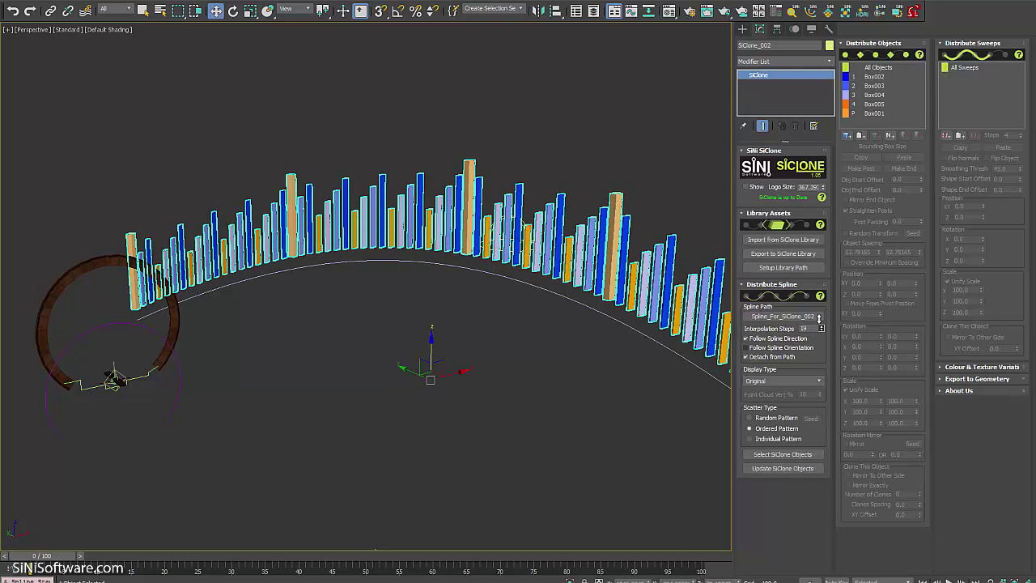
pyautogui.moveTo(820, 329)
pyautogui.mouseDown()
pyautogui.moveTo(820, 348)
pyautogui.moveTo(820, 322)
pyautogui.mouseUp()
pyautogui.moveTo(822, 331); pyautogui.dragTo(821, 319)
# Step: Select the tunnel SiClone object and enable Follow Spline Orientation for it
pyautogui.moveTo(321, 347); pyautogui.dragTo(522, 259, button='middle')
pyautogui.click(371, 265)
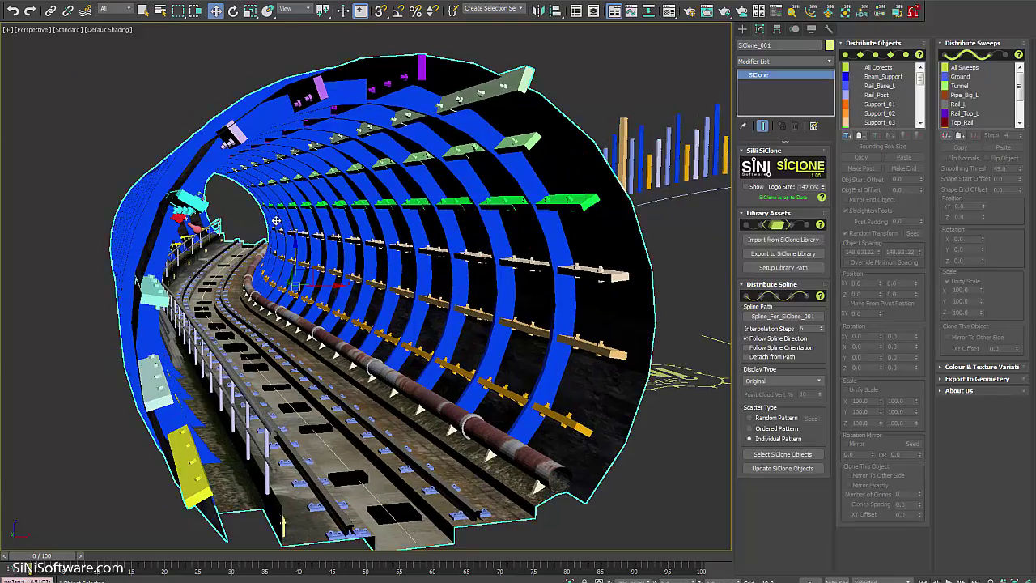
pyautogui.keyDown('alt'); pyautogui.moveTo(280, 221); pyautogui.dragTo(294, 229, button='middle'); pyautogui.keyUp('alt')
pyautogui.scroll(4, 236, 261)
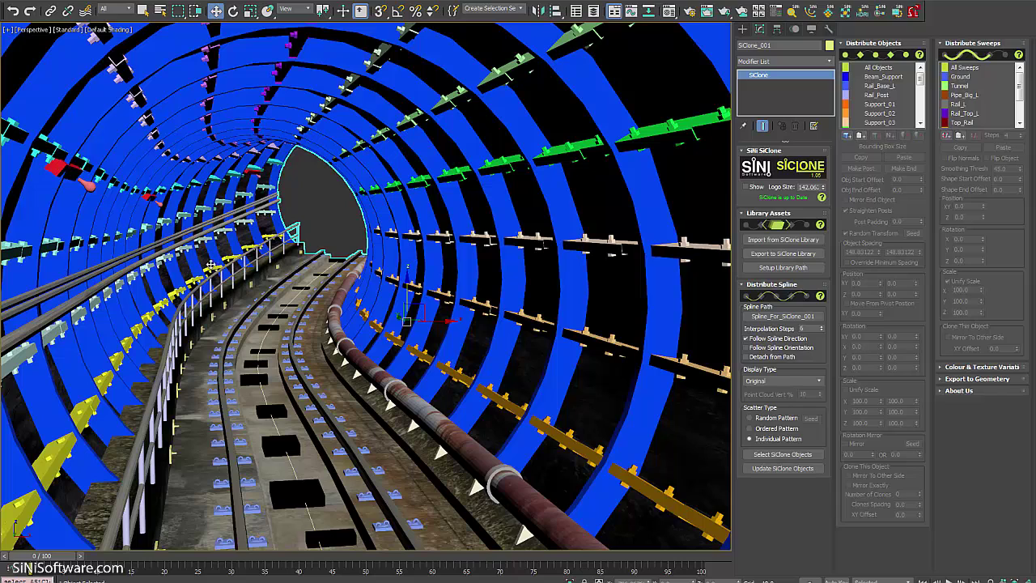
pyautogui.click(768, 348)
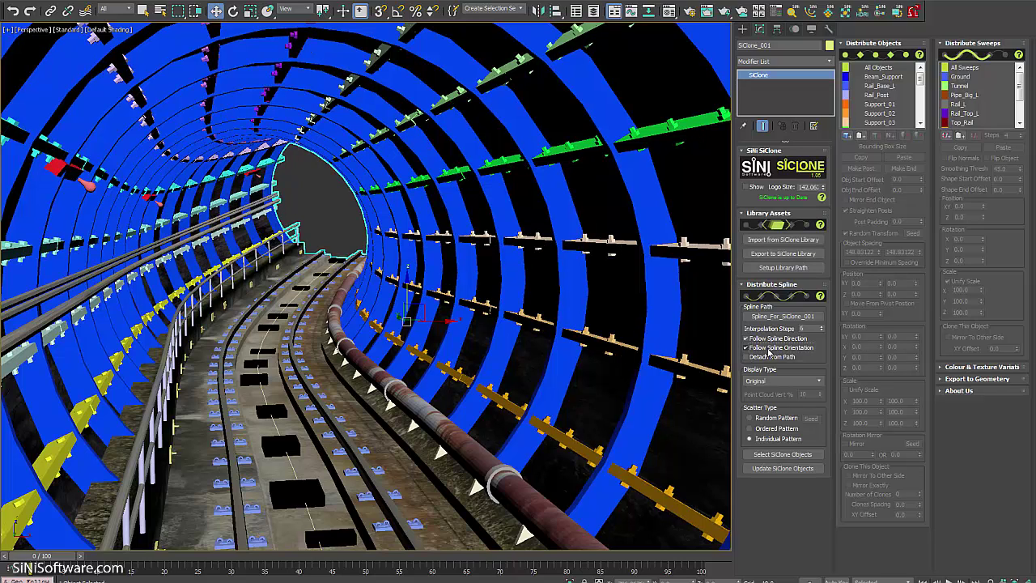
pyautogui.moveTo(279, 247); pyautogui.dragTo(265, 230, button='middle')
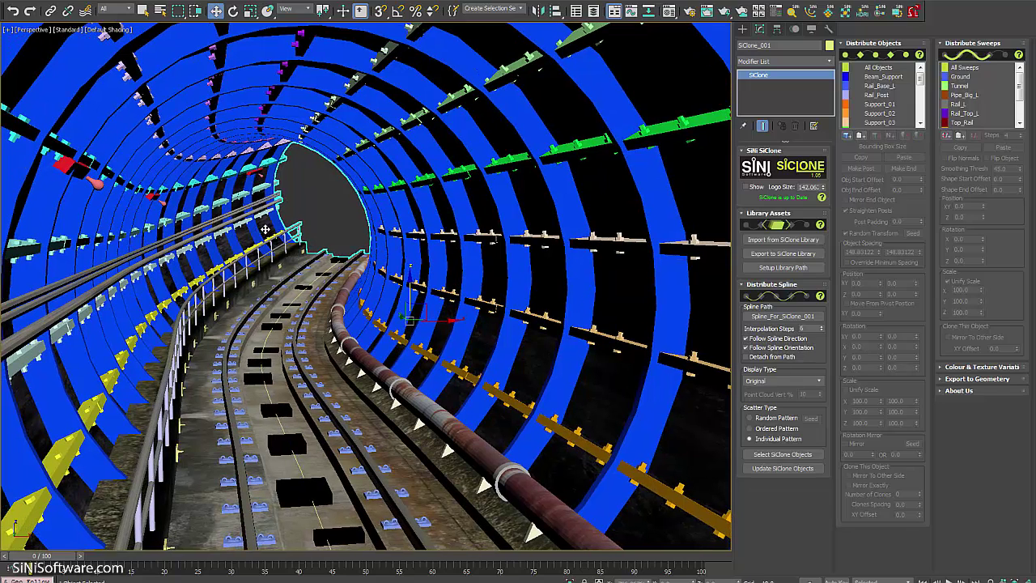
pyautogui.click(754, 347)
pyautogui.click(753, 348)
# Step: Set the tunnel's display type to None and view the empty spline path from outside
pyautogui.moveTo(432, 412); pyautogui.dragTo(382, 379, button='middle')
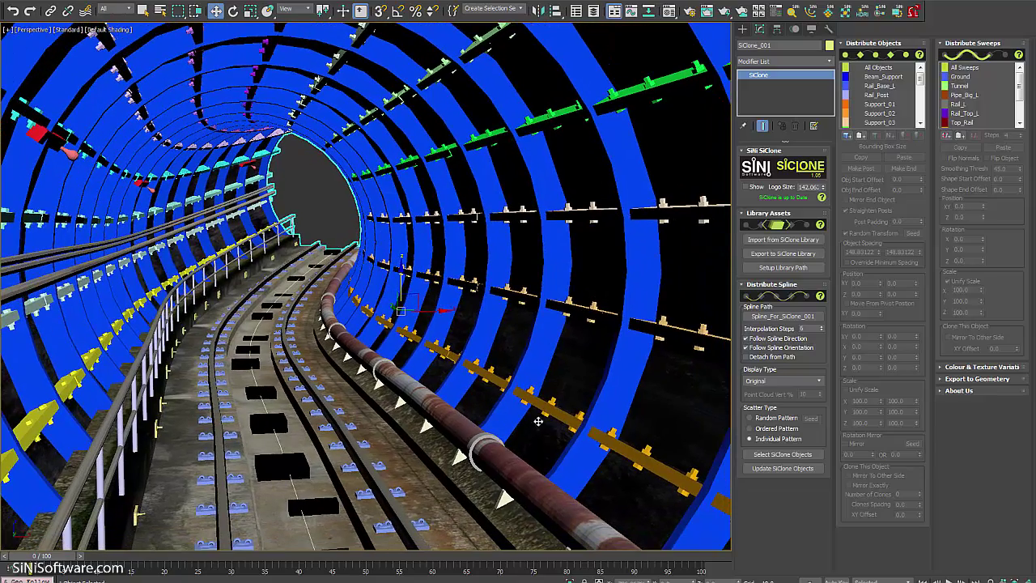
pyautogui.moveTo(419, 415); pyautogui.dragTo(433, 407, button='middle')
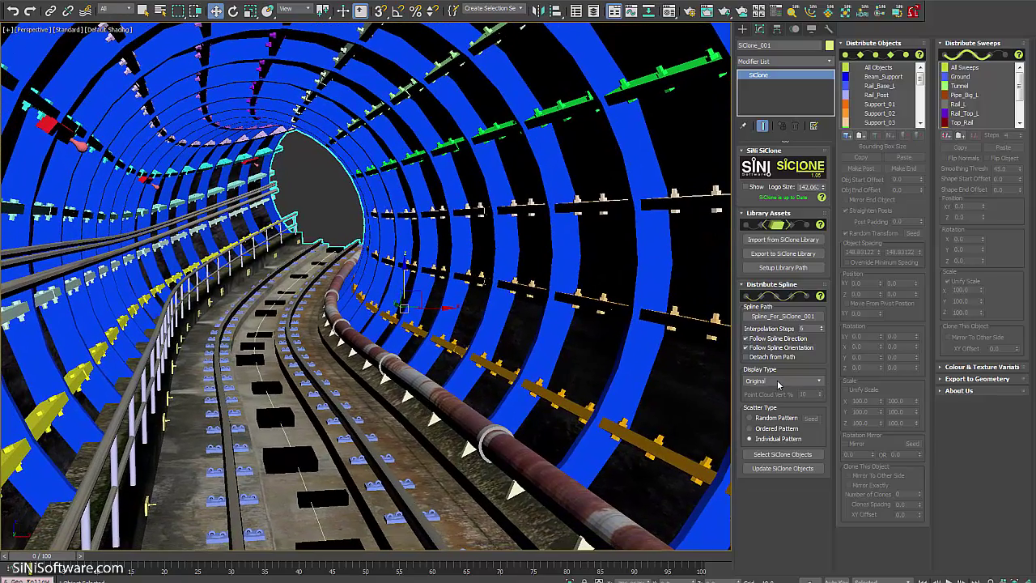
pyautogui.click(778, 381)
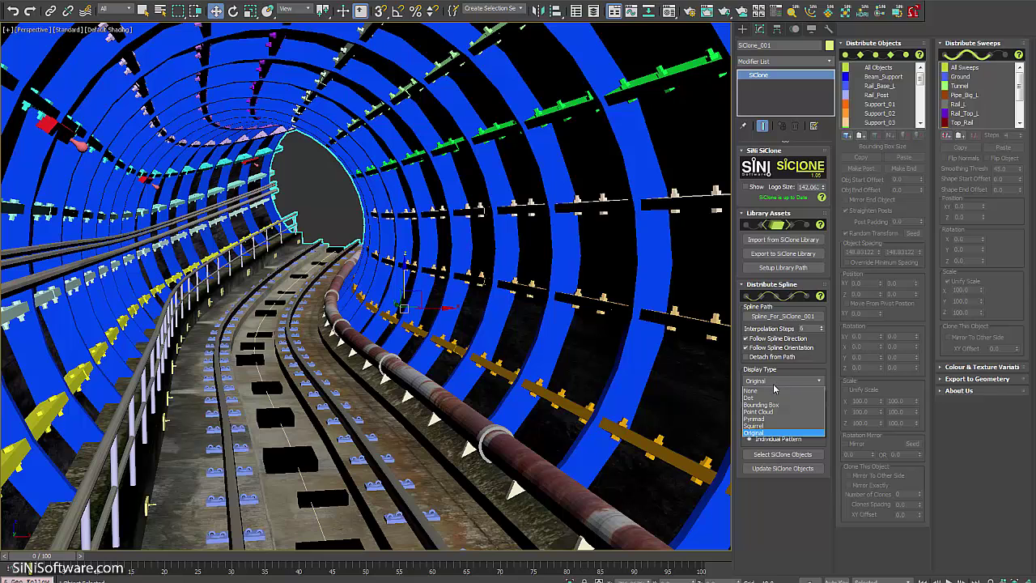
pyautogui.click(768, 391)
pyautogui.moveTo(549, 396); pyautogui.dragTo(476, 329, button='middle')
pyautogui.scroll(-4, 490, 421)
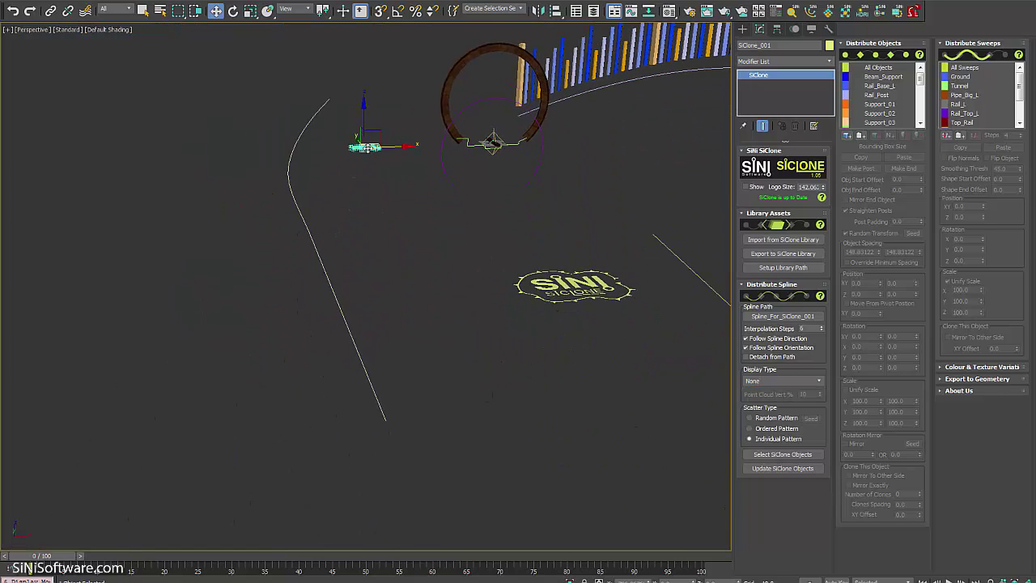
pyautogui.keyDown('alt'); pyautogui.moveTo(368, 148); pyautogui.dragTo(398, 196, button='middle'); pyautogui.keyUp('alt')
pyautogui.scroll(4, 367, 187)
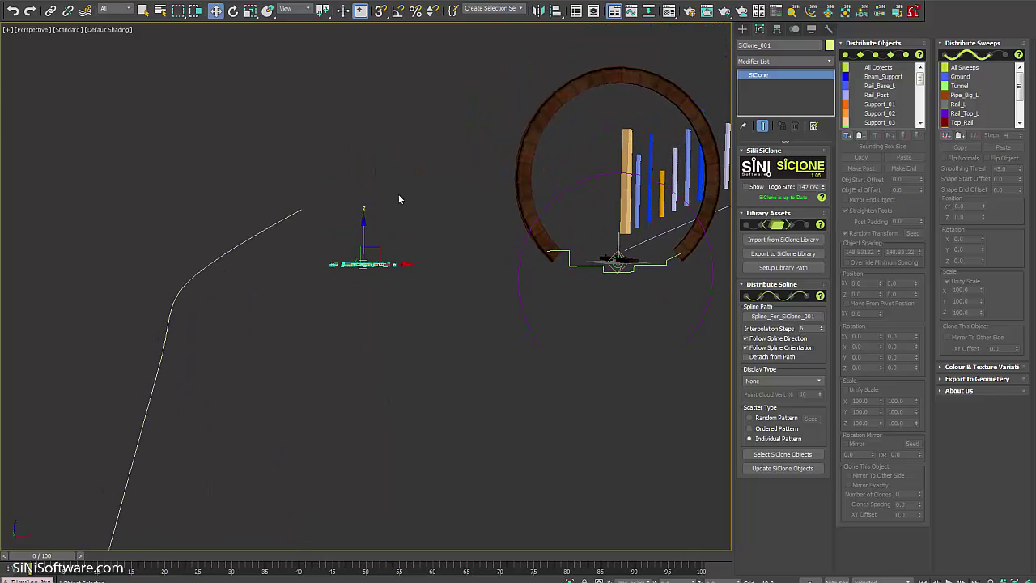
# Step: Switch the tunnel's display type to Dot and examine the dots along the spline from several angles
pyautogui.click(813, 381)
pyautogui.click(777, 394)
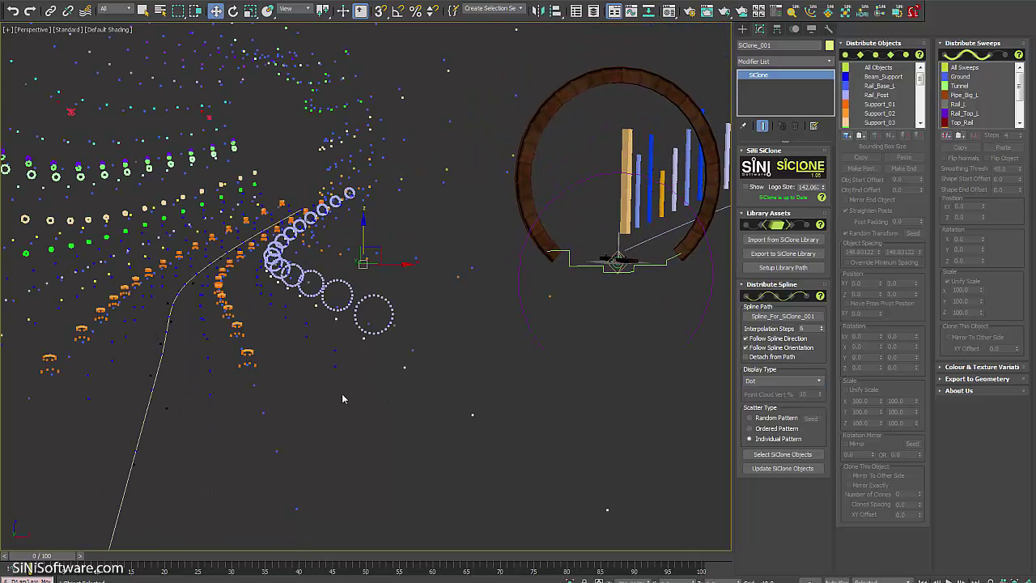
pyautogui.keyDown('alt'); pyautogui.moveTo(341, 393); pyautogui.dragTo(341, 368, button='middle'); pyautogui.keyUp('alt')
pyautogui.moveTo(335, 503); pyautogui.dragTo(345, 471, button='middle')
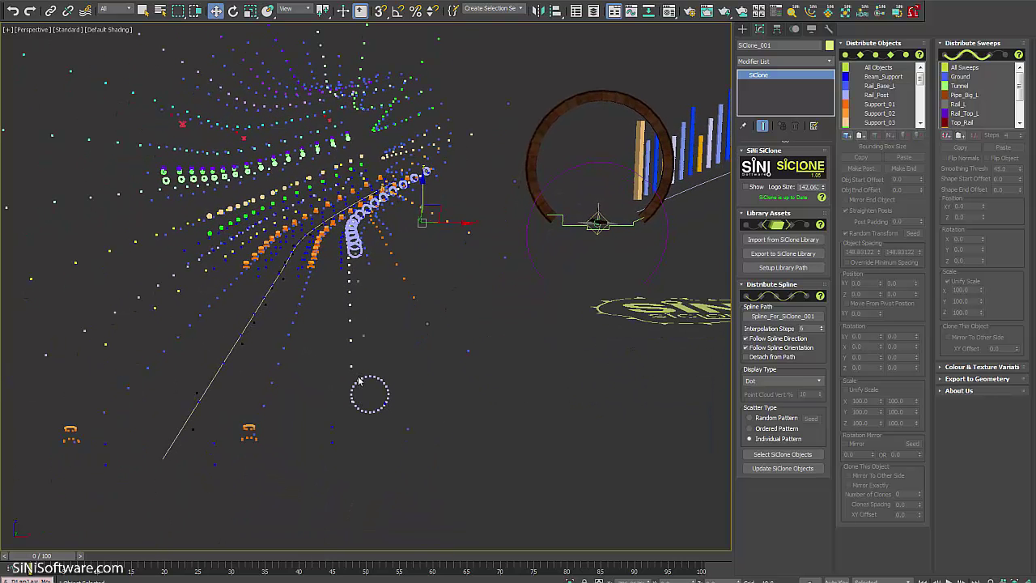
pyautogui.moveTo(278, 466); pyautogui.dragTo(289, 475, button='middle')
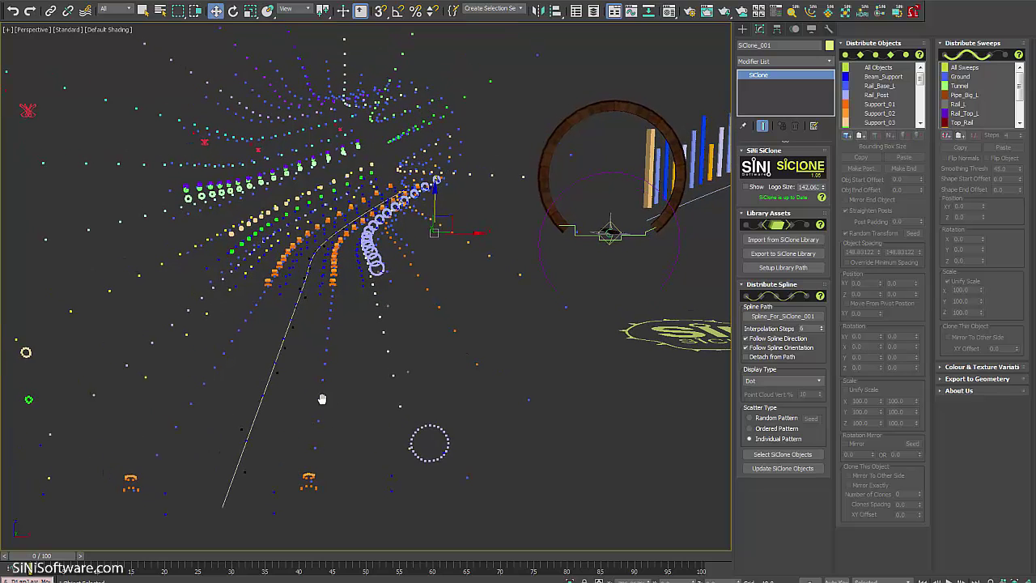
pyautogui.moveTo(322, 398); pyautogui.dragTo(345, 397, button='middle')
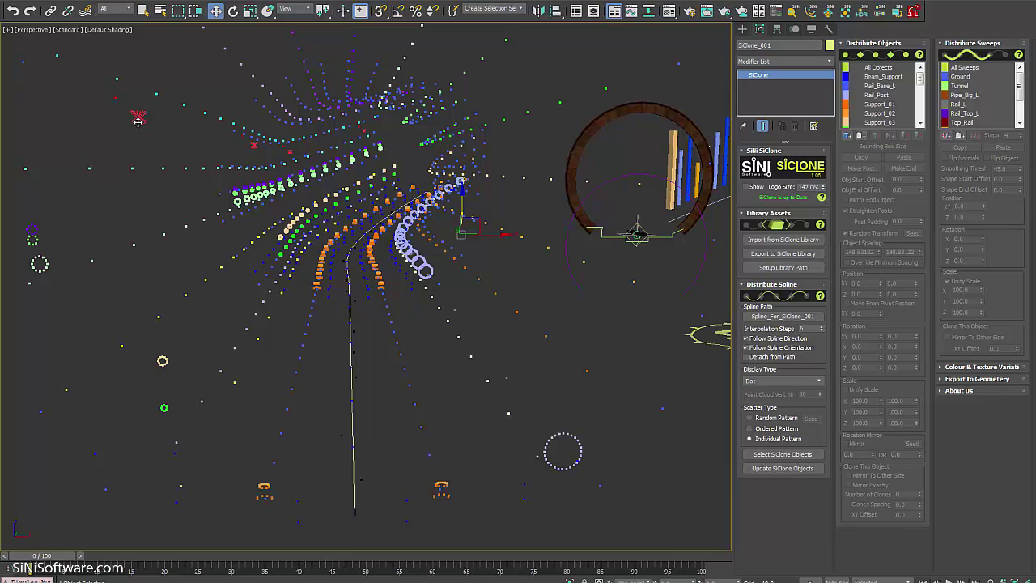
pyautogui.moveTo(138, 122); pyautogui.dragTo(143, 124, button='middle')
pyautogui.scroll(3, 143, 125)
pyautogui.scroll(-3, 143, 125)
pyautogui.moveTo(279, 172); pyautogui.dragTo(274, 169, button='middle')
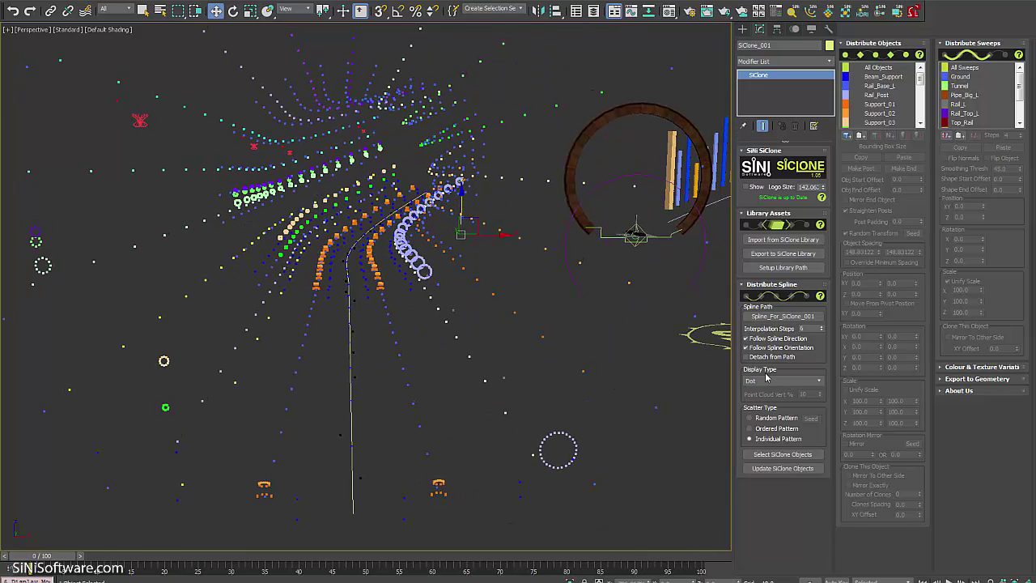
# Step: Switch the tunnel's display type to Bounding Box and look over the wireframe boxes along the track
pyautogui.click(768, 380)
pyautogui.click(771, 405)
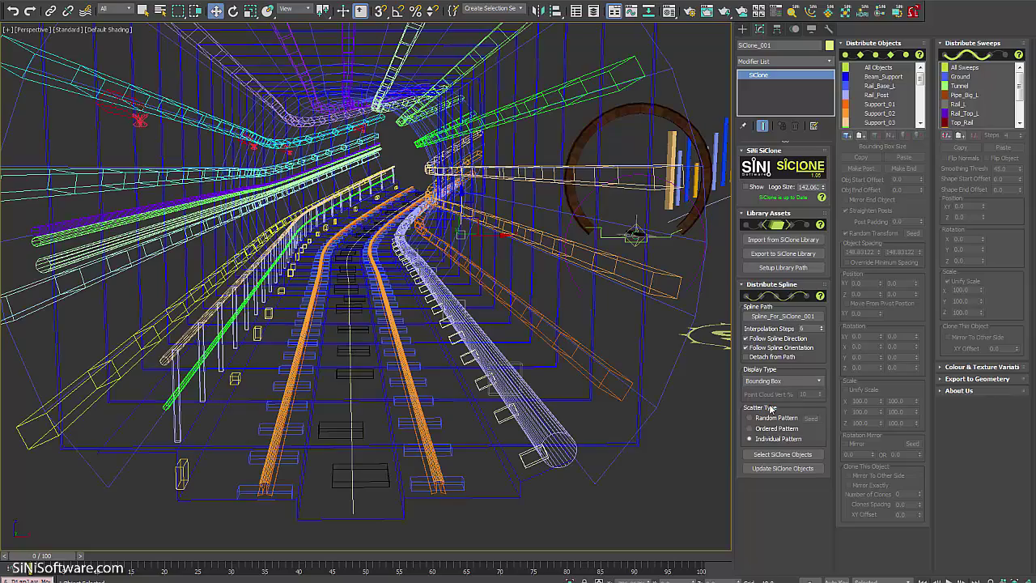
pyautogui.keyDown('alt'); pyautogui.moveTo(458, 389); pyautogui.dragTo(405, 434, button='middle'); pyautogui.keyUp('alt')
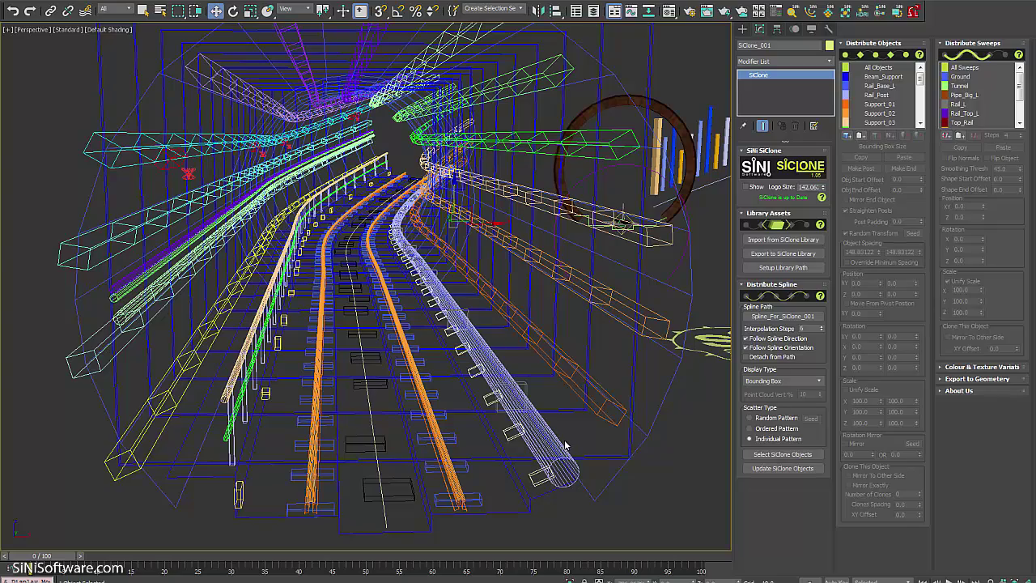
pyautogui.scroll(2, 567, 439)
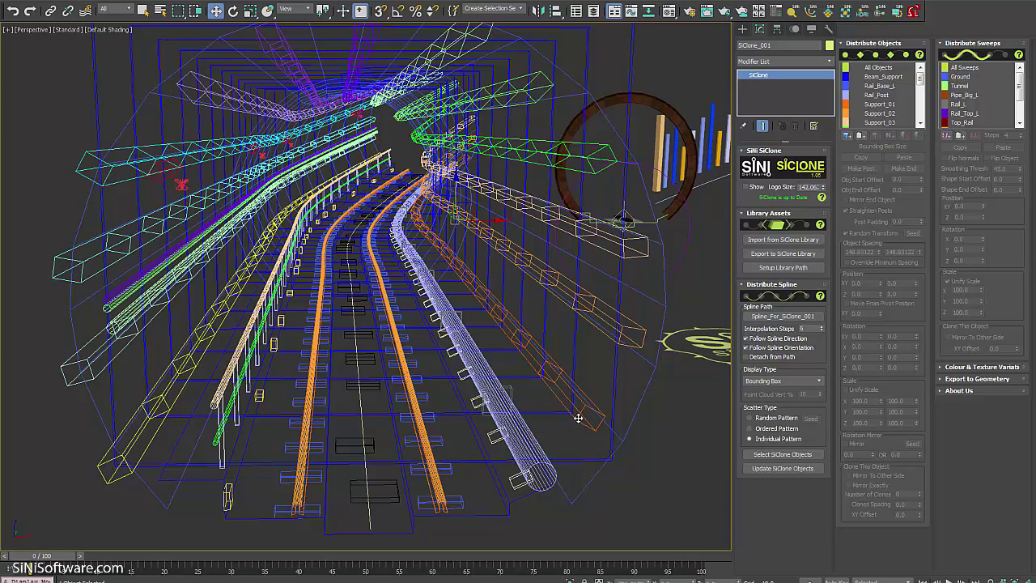
# Step: Switch the tunnel's display type to Point Cloud and raise Point Cloud Vert % to 83
pyautogui.click(783, 380)
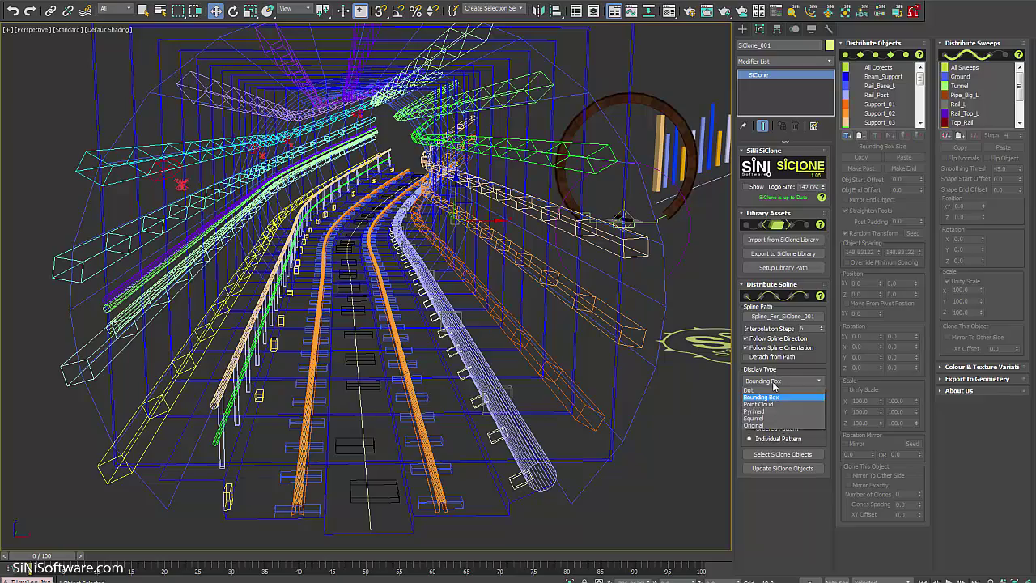
pyautogui.click(775, 411)
pyautogui.moveTo(525, 379)
pyautogui.keyDown('alt'); pyautogui.mouseDown(button='middle')
pyautogui.moveTo(495, 364)
pyautogui.moveTo(515, 386)
pyautogui.mouseUp(button='middle'); pyautogui.keyUp('alt')
pyautogui.moveTo(820, 396); pyautogui.dragTo(815, 354)
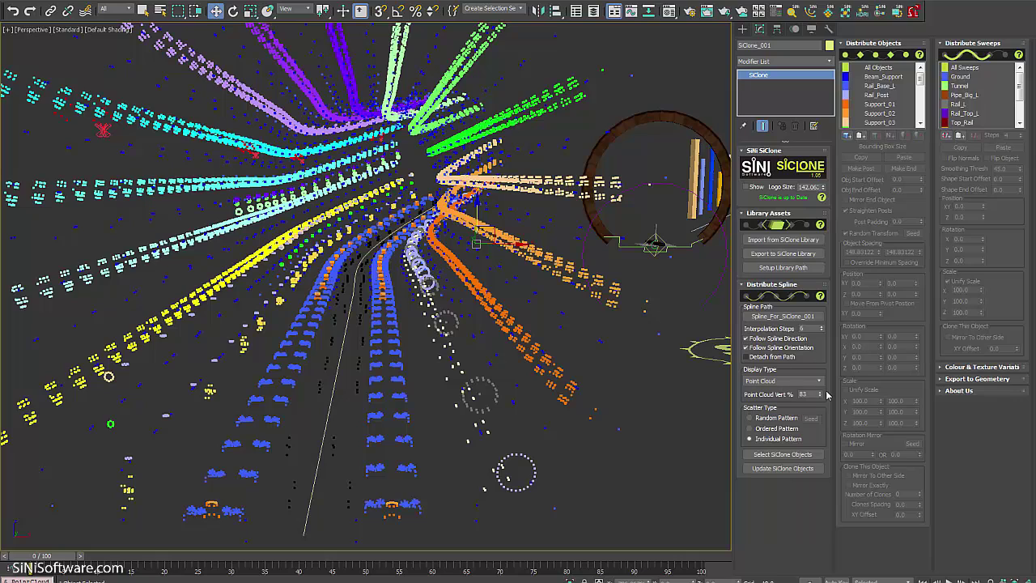
# Step: Switch the tunnel's display type to Pyramid and view the tunnel from outside
pyautogui.click(781, 380)
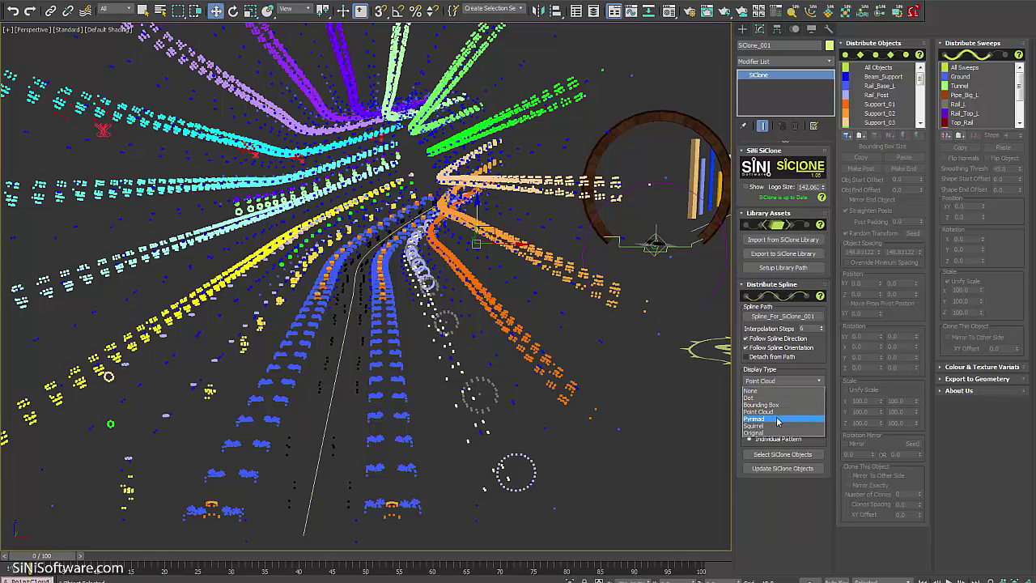
pyautogui.click(779, 420)
pyautogui.keyDown('alt'); pyautogui.moveTo(491, 415); pyautogui.dragTo(351, 359, button='middle'); pyautogui.keyUp('alt')
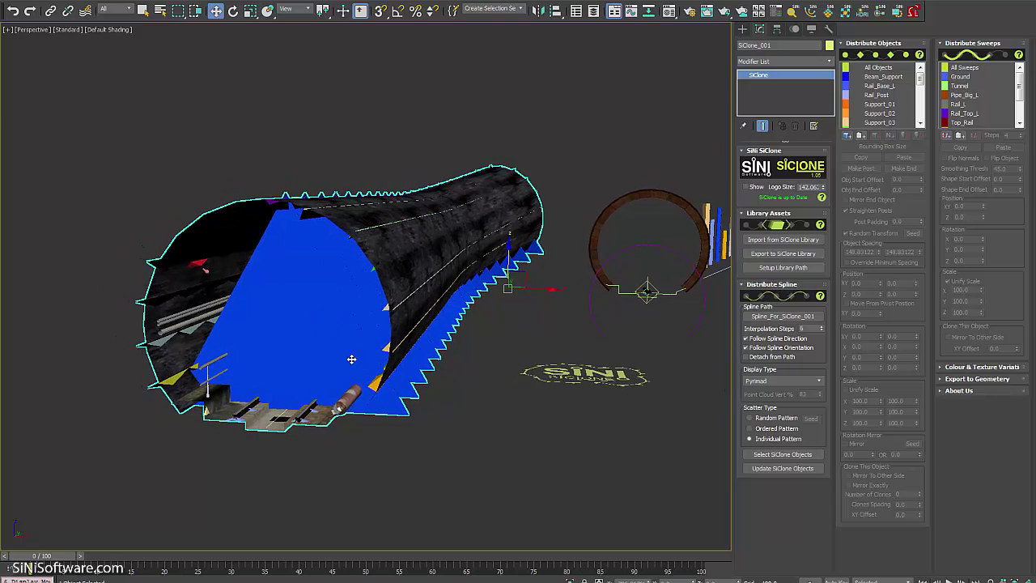
# Step: Switch the tunnel's display type to Squirrel and view the squirrels from the tunnel entrance
pyautogui.click(811, 381)
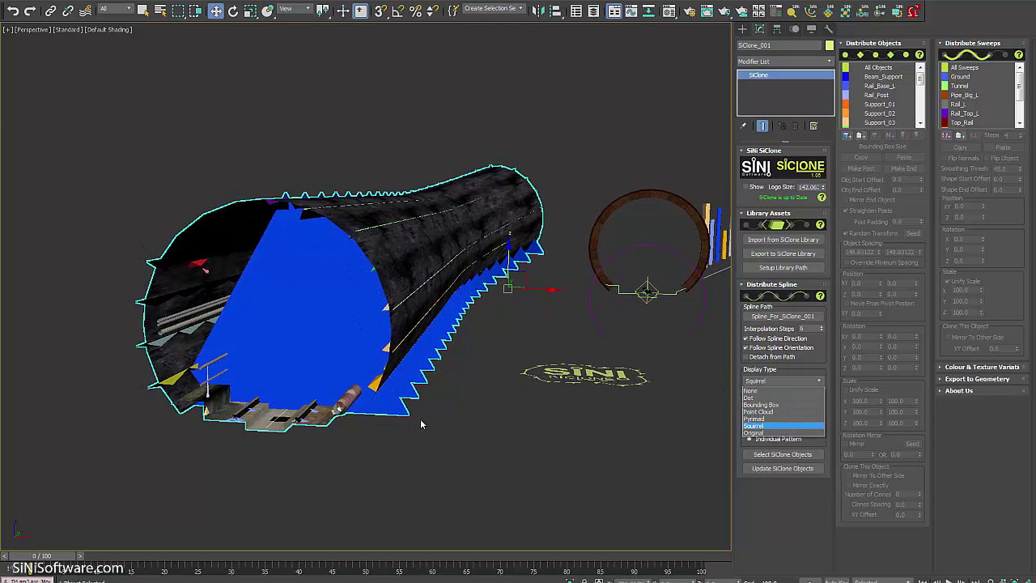
pyautogui.moveTo(416, 417); pyautogui.dragTo(448, 422, button='middle')
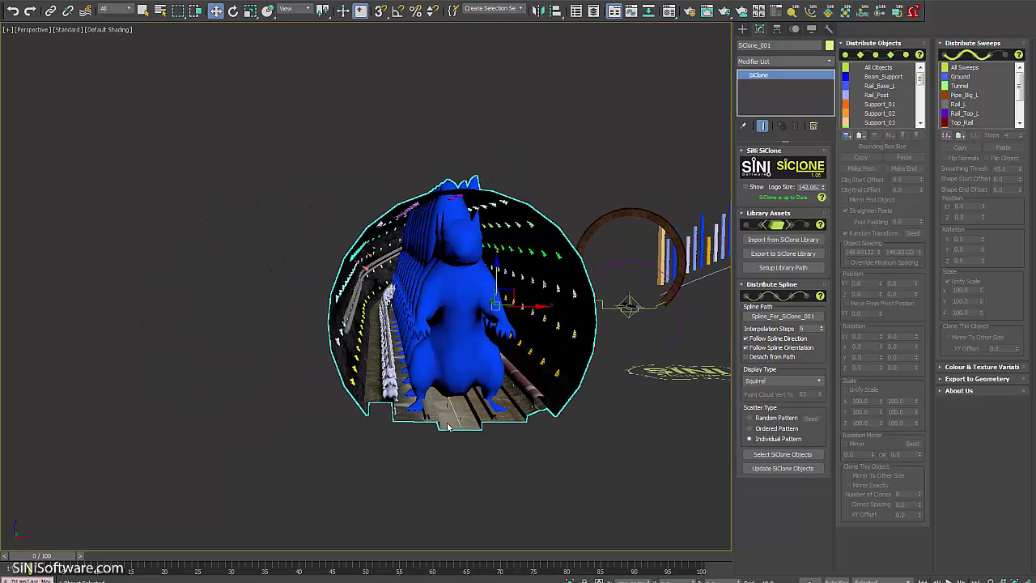
pyautogui.click(801, 381)
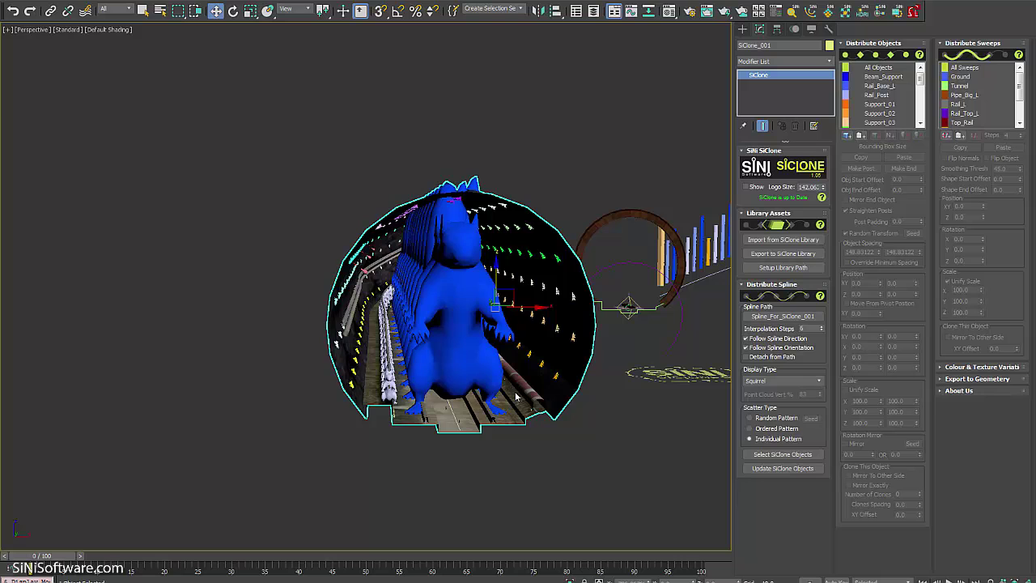
pyautogui.moveTo(517, 397); pyautogui.dragTo(555, 421, button='middle')
pyautogui.scroll(3, 507, 407)
pyautogui.scroll(-3, 559, 419)
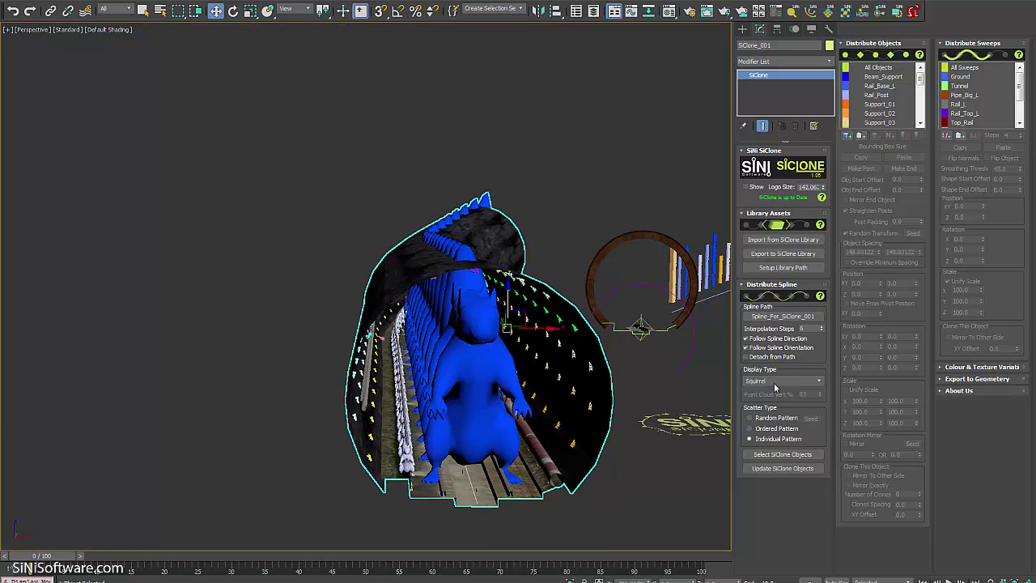
# Step: Return the tunnel's display type to Original and view the full geometry from the entrance
pyautogui.click(775, 381)
pyautogui.click(761, 432)
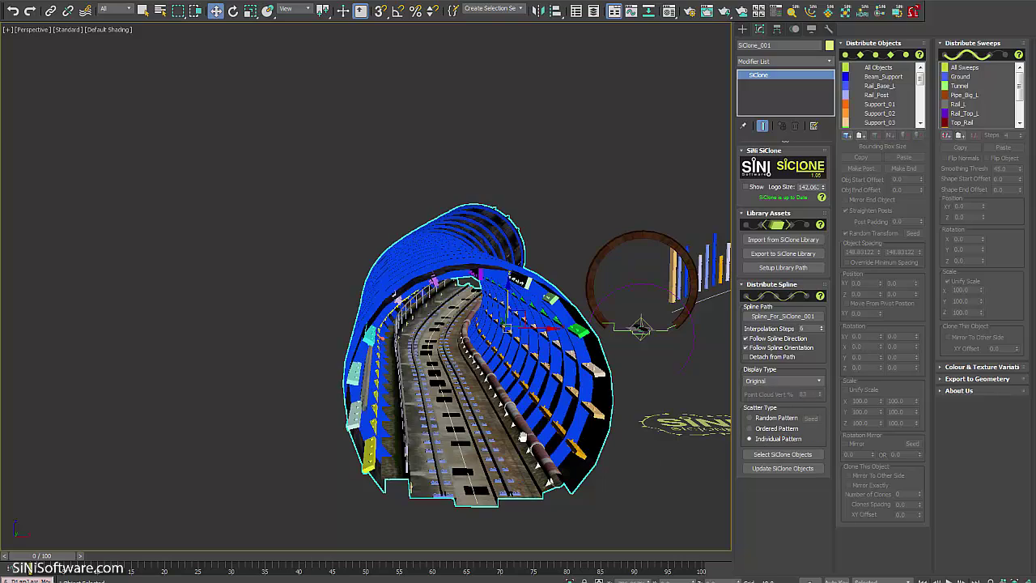
pyautogui.moveTo(523, 438); pyautogui.dragTo(535, 435, button='middle')
pyautogui.scroll(3, 529, 438)
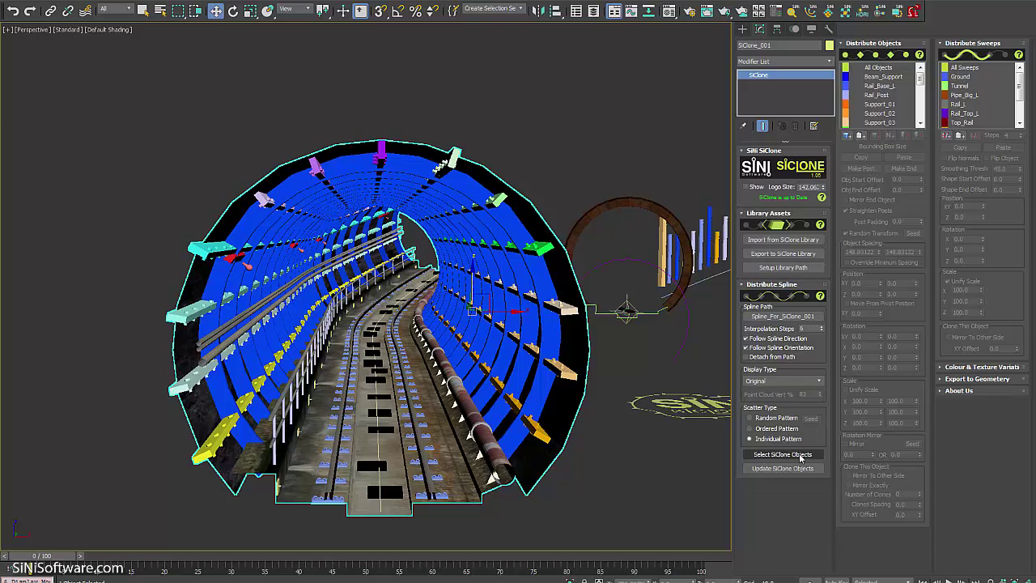
pyautogui.moveTo(569, 285); pyautogui.dragTo(561, 293, button='middle')
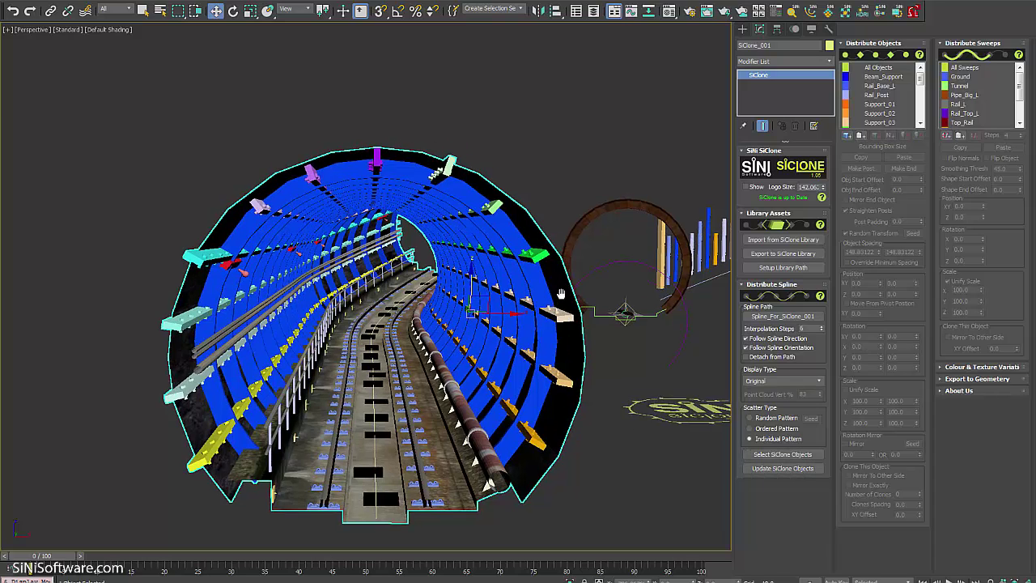
# Step: Select the Ground profile line beneath the brown source ring and inspect it from another angle
pyautogui.scroll(5, 561, 293)
pyautogui.click(605, 311)
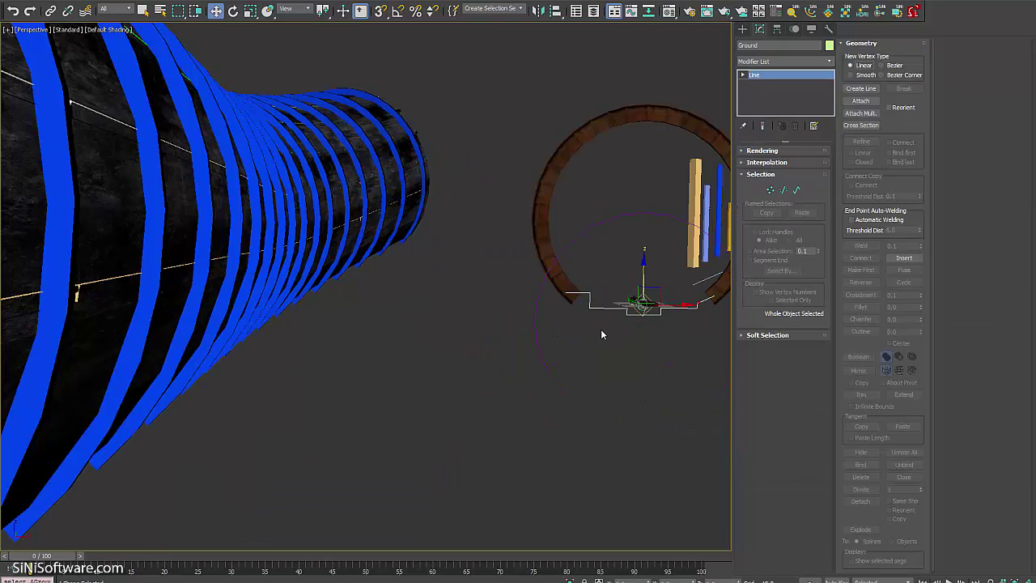
pyautogui.keyDown('alt'); pyautogui.moveTo(601, 330); pyautogui.dragTo(580, 341, button='middle'); pyautogui.keyUp('alt')
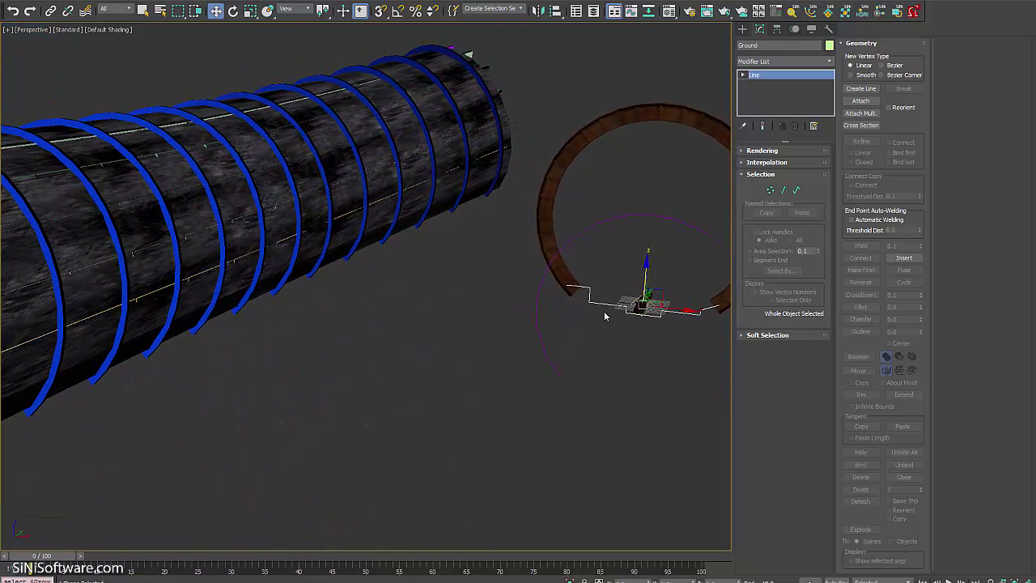
pyautogui.scroll(-10, 606, 315)
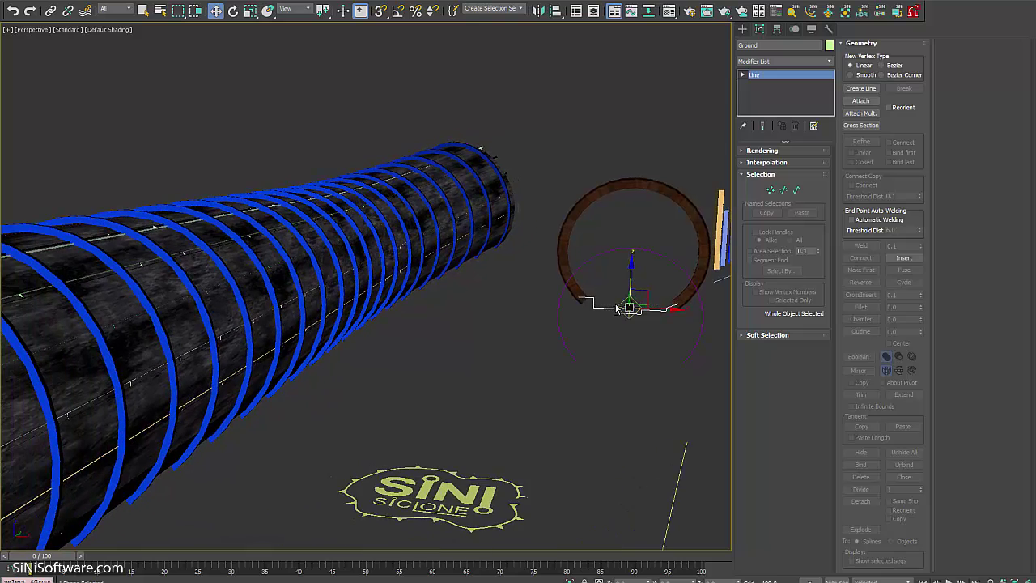
# Step: Reselect the tunnel SiClone object, update its SiClone objects and view the tunnel interior
pyautogui.click(408, 337)
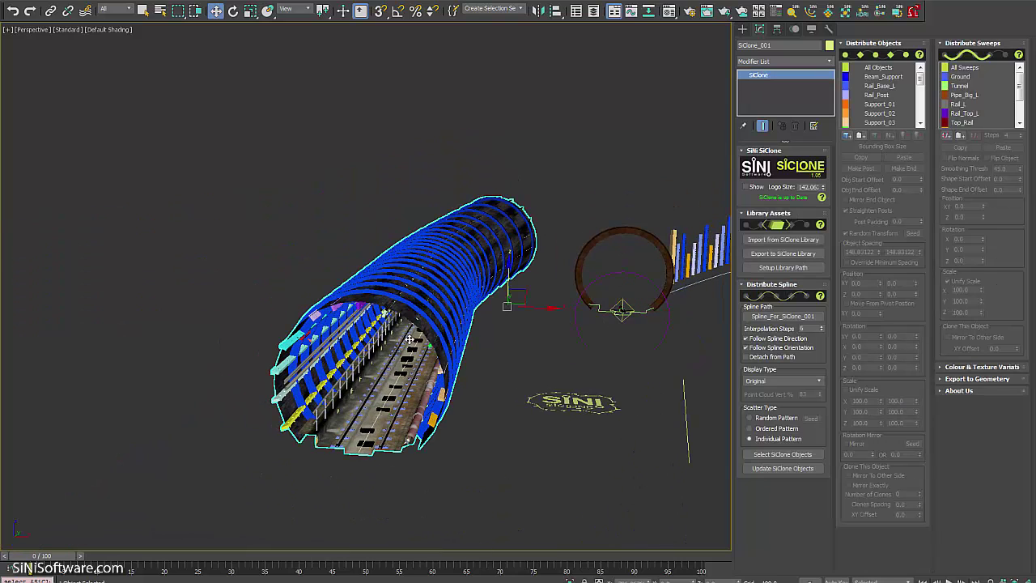
pyautogui.click(799, 472)
pyautogui.keyDown('alt'); pyautogui.moveTo(454, 463); pyautogui.dragTo(454, 379, button='middle'); pyautogui.keyUp('alt')
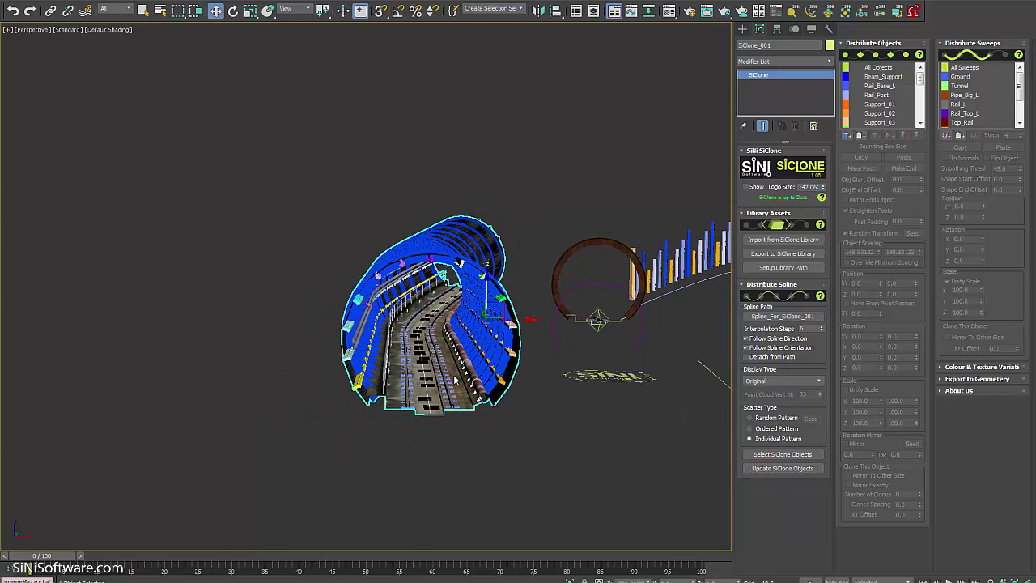
pyautogui.scroll(5, 454, 378)
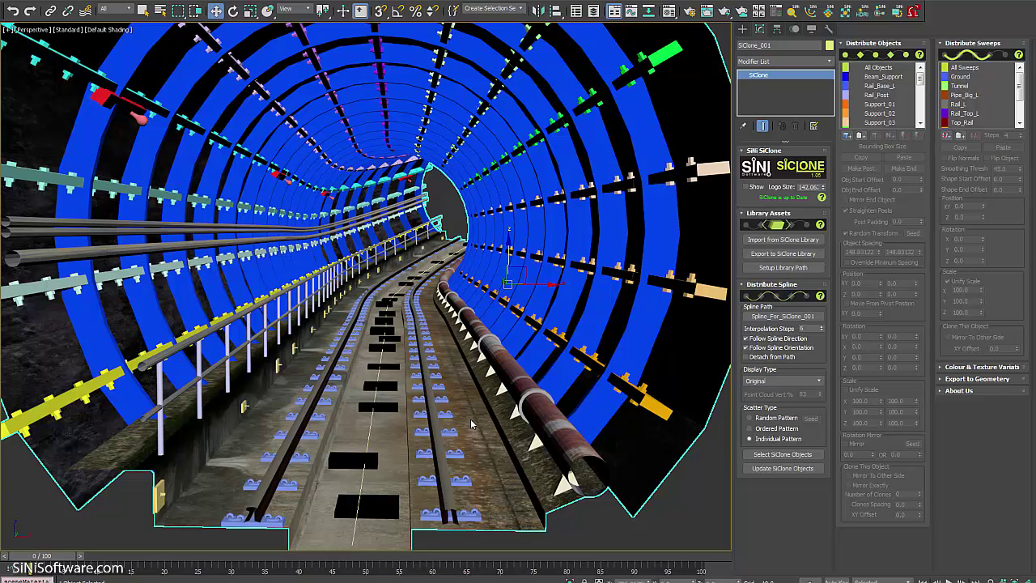
# Step: Select all SiClone source objects used by the tunnel and view them beside it
pyautogui.click(795, 454)
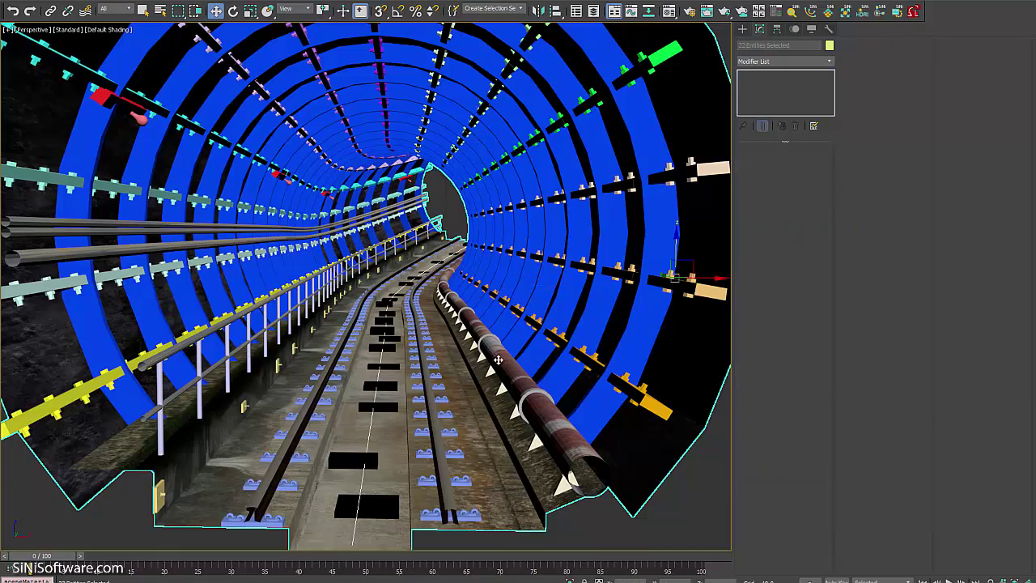
pyautogui.moveTo(583, 404); pyautogui.dragTo(512, 343, button='middle')
pyautogui.scroll(-4, 512, 343)
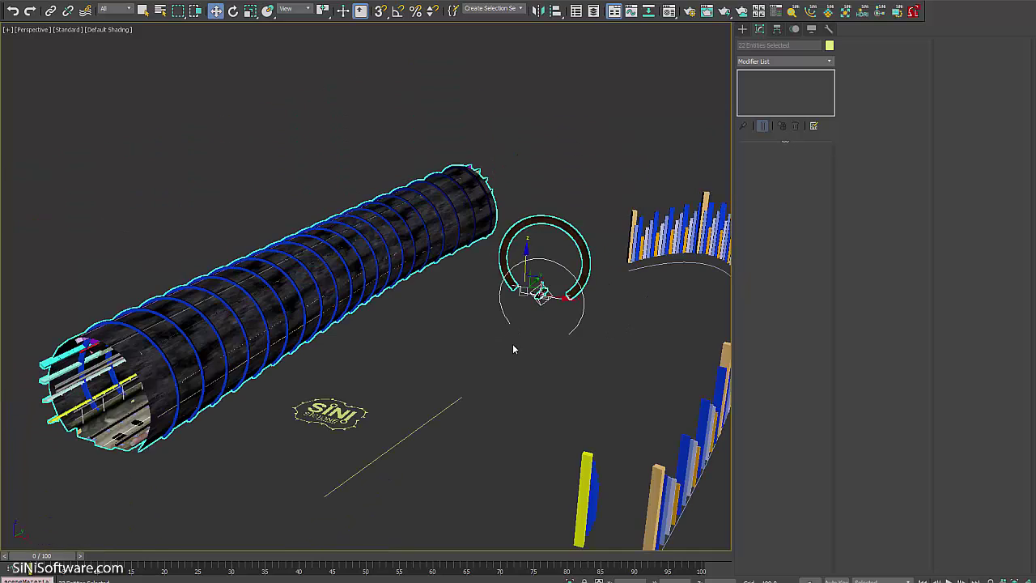
pyautogui.scroll(4, 512, 343)
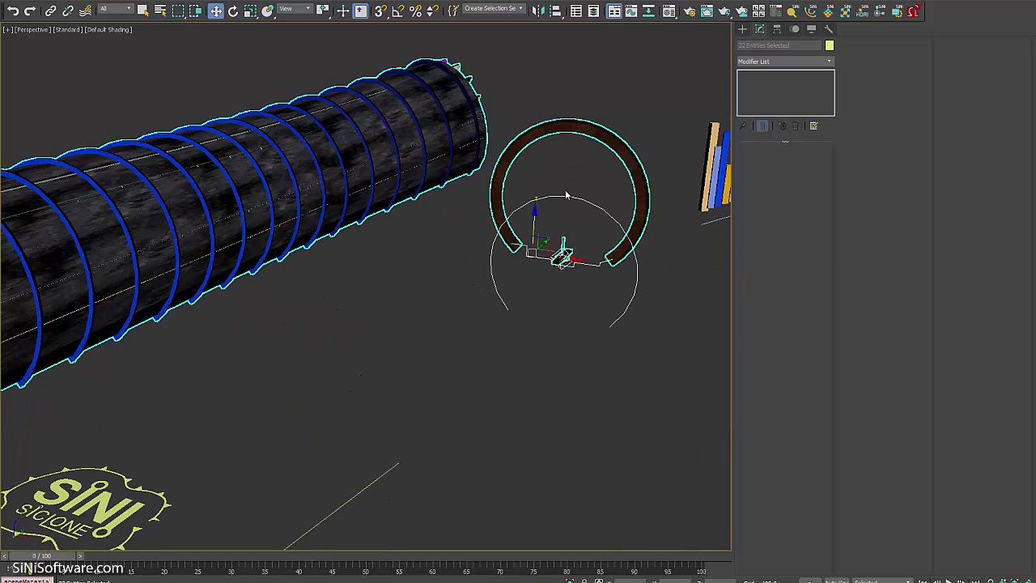
pyautogui.scroll(-5, 344, 364)
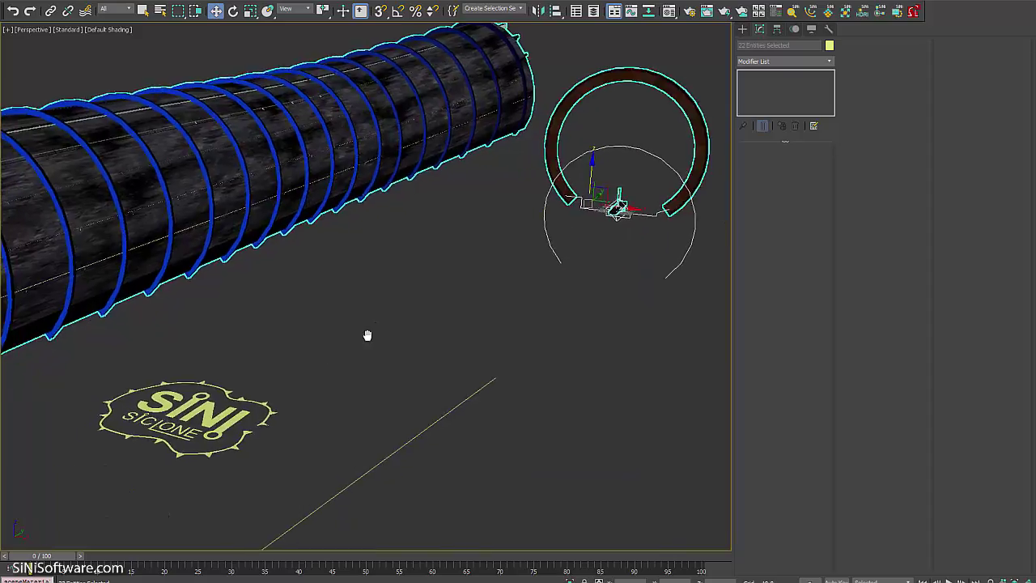
pyautogui.scroll(2, 347, 377)
pyautogui.scroll(1, 352, 380)
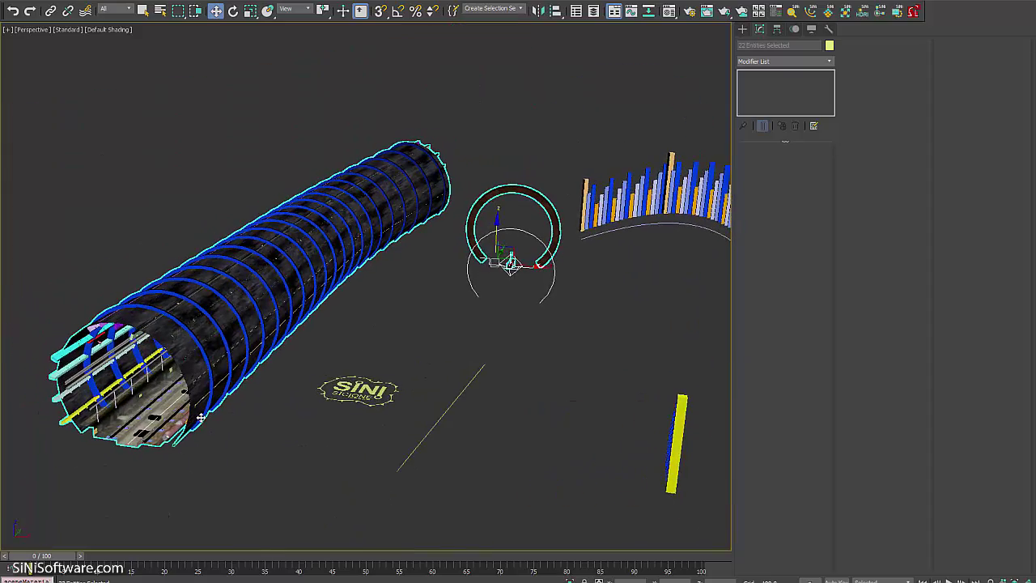
# Step: Inspect the tunnel interior, reselect the tunnel SiClone object and select all of the SiClone source objects it uses
pyautogui.scroll(4, 202, 421)
pyautogui.keyDown('alt'); pyautogui.moveTo(270, 408); pyautogui.dragTo(283, 335, button='middle'); pyautogui.keyUp('alt')
pyautogui.scroll(3, 293, 286)
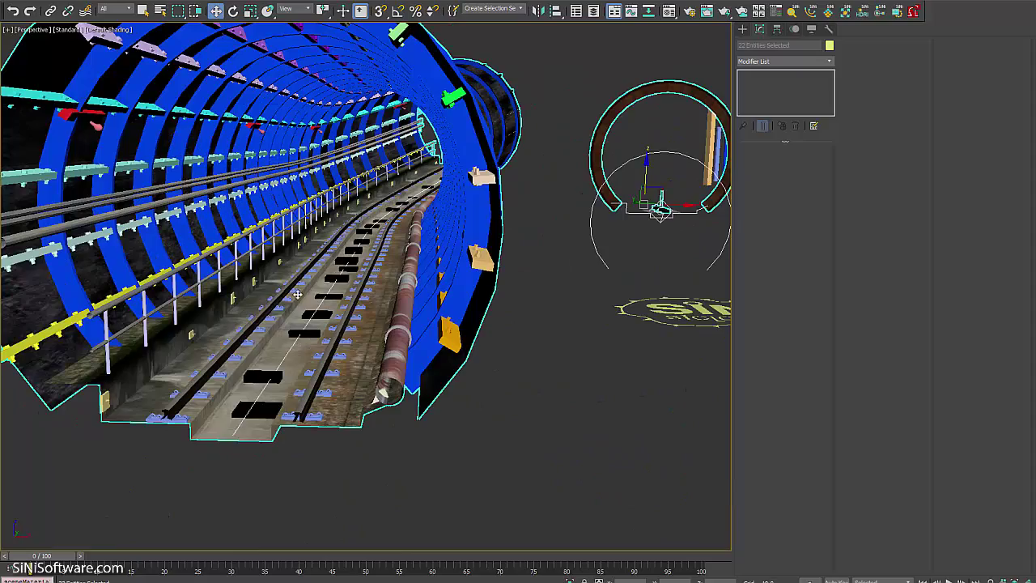
pyautogui.scroll(-6, 300, 296)
pyautogui.keyDown('alt'); pyautogui.moveTo(435, 301); pyautogui.dragTo(488, 297, button='middle'); pyautogui.keyUp('alt')
pyautogui.click(489, 299)
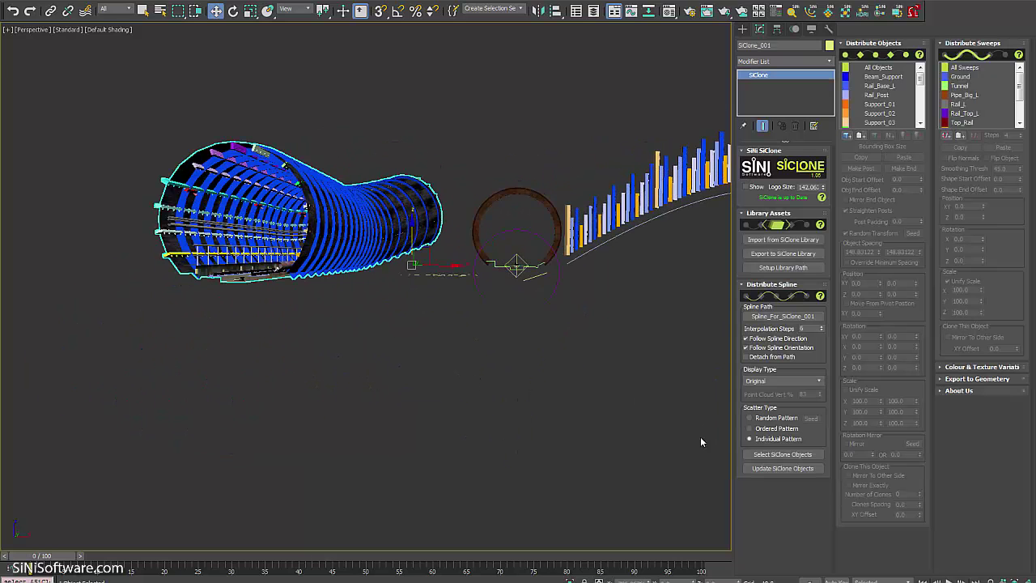
pyautogui.click(783, 454)
pyautogui.keyDown('alt'); pyautogui.moveTo(459, 255); pyautogui.dragTo(462, 269, button='middle'); pyautogui.keyUp('alt')
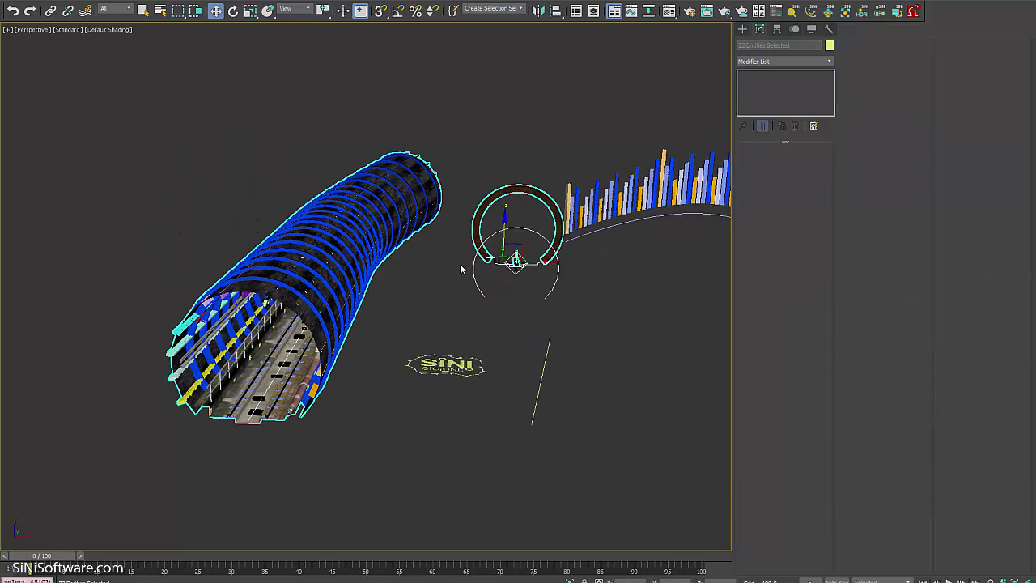
# Step: Reselect the tunnel SiClone object to view it up close, and select the SiNi SiClone logo object on the ground beside it
pyautogui.click(353, 260)
pyautogui.moveTo(492, 315); pyautogui.dragTo(501, 314, button='middle')
pyautogui.scroll(5, 461, 315)
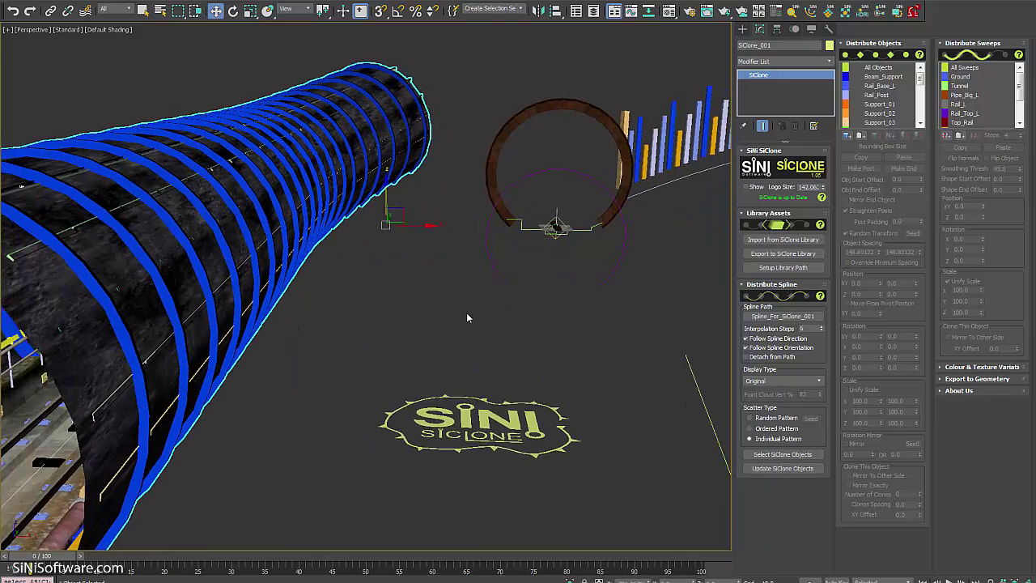
pyautogui.keyDown('alt'); pyautogui.moveTo(481, 361); pyautogui.dragTo(490, 359, button='middle'); pyautogui.keyUp('alt')
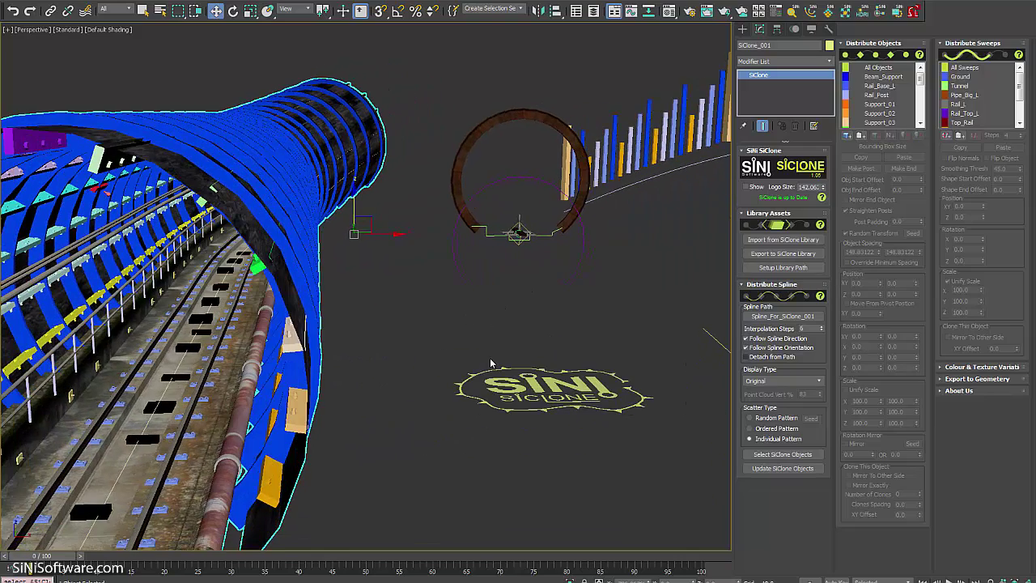
pyautogui.moveTo(612, 350)
pyautogui.mouseDown()
pyautogui.moveTo(516, 412)
pyautogui.moveTo(535, 439)
pyautogui.mouseUp()
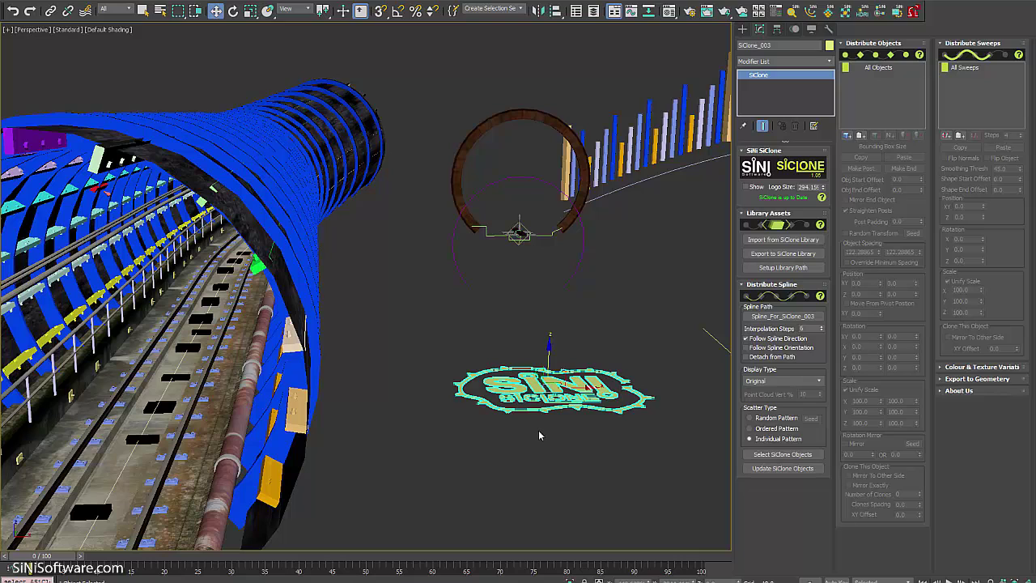